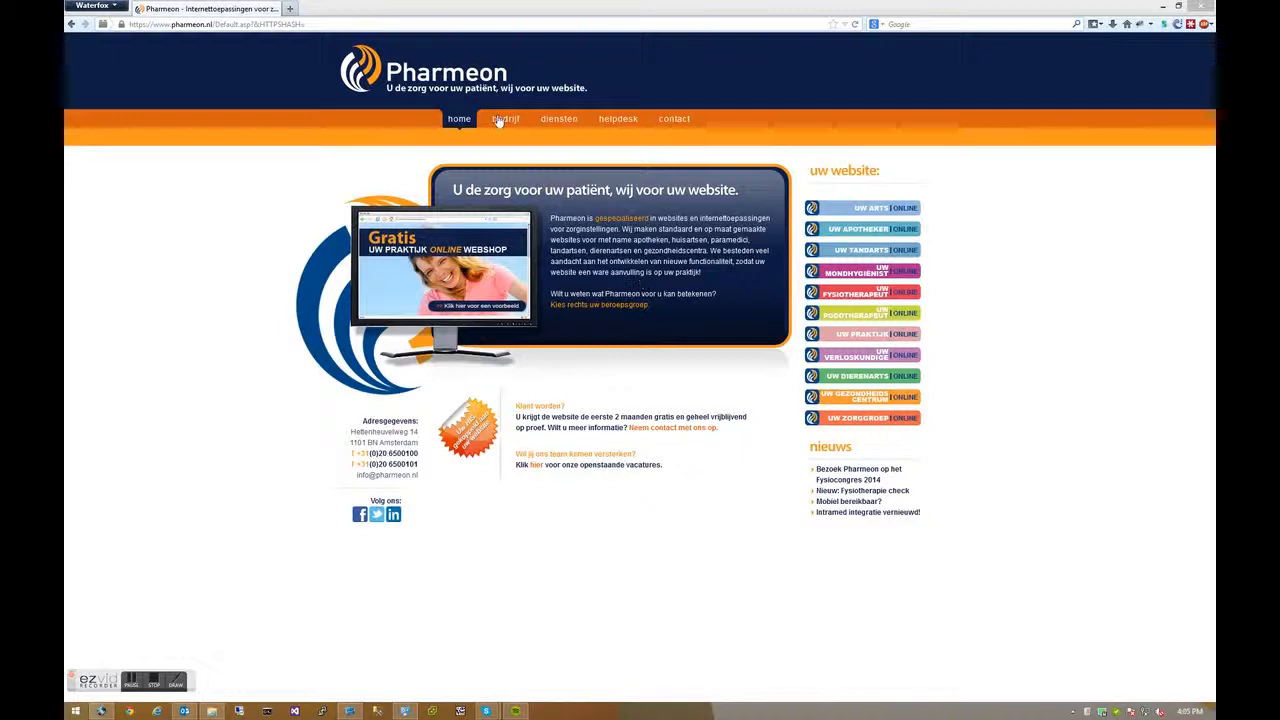
Open the TeamCity projects page at teamcity.pharmeon.nl:8080
left_click(342, 22)
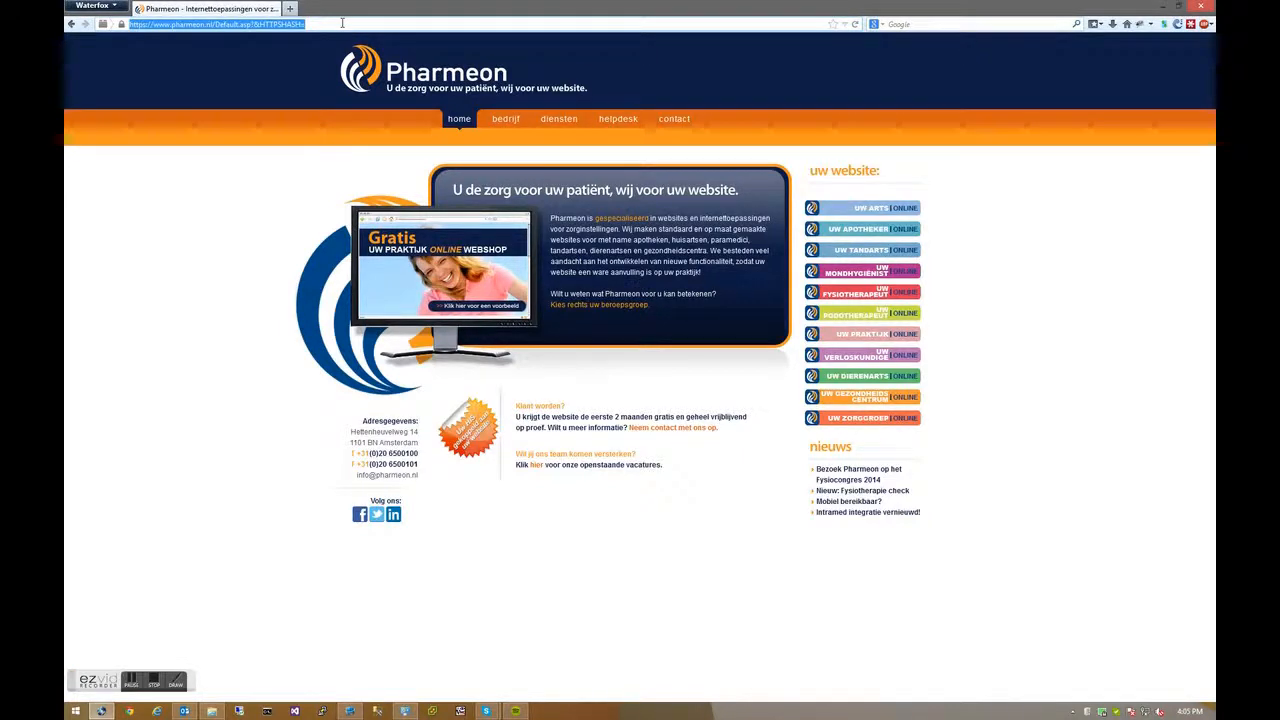
type("team")
key("Down")
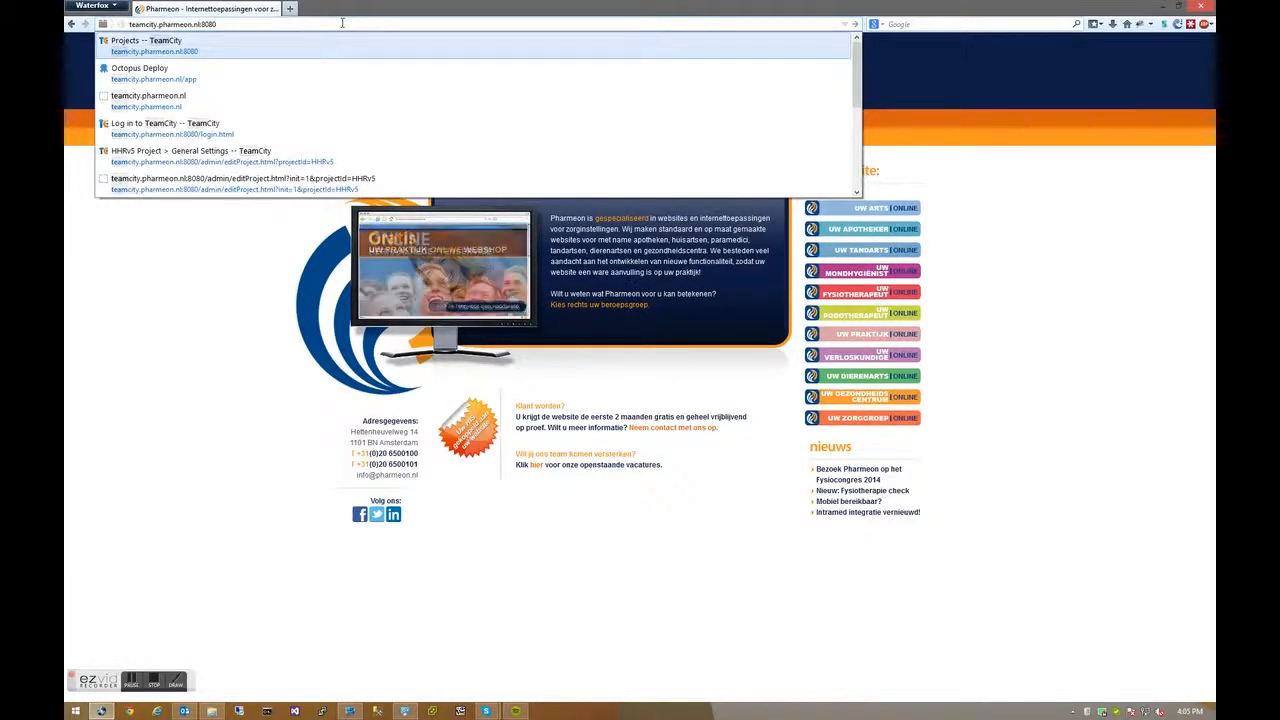
key("Return")
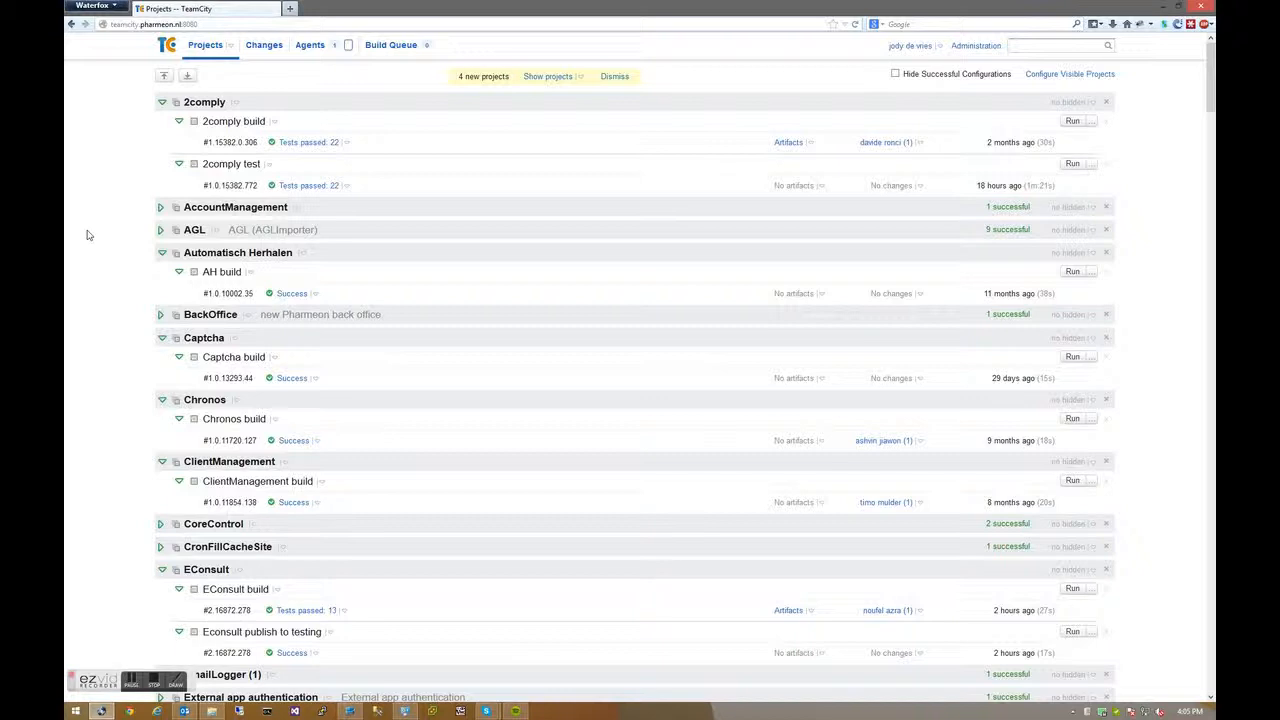
Find the HHRv4 project in the projects overview and open its project settings for editing
scroll(87, 234, "down", 15)
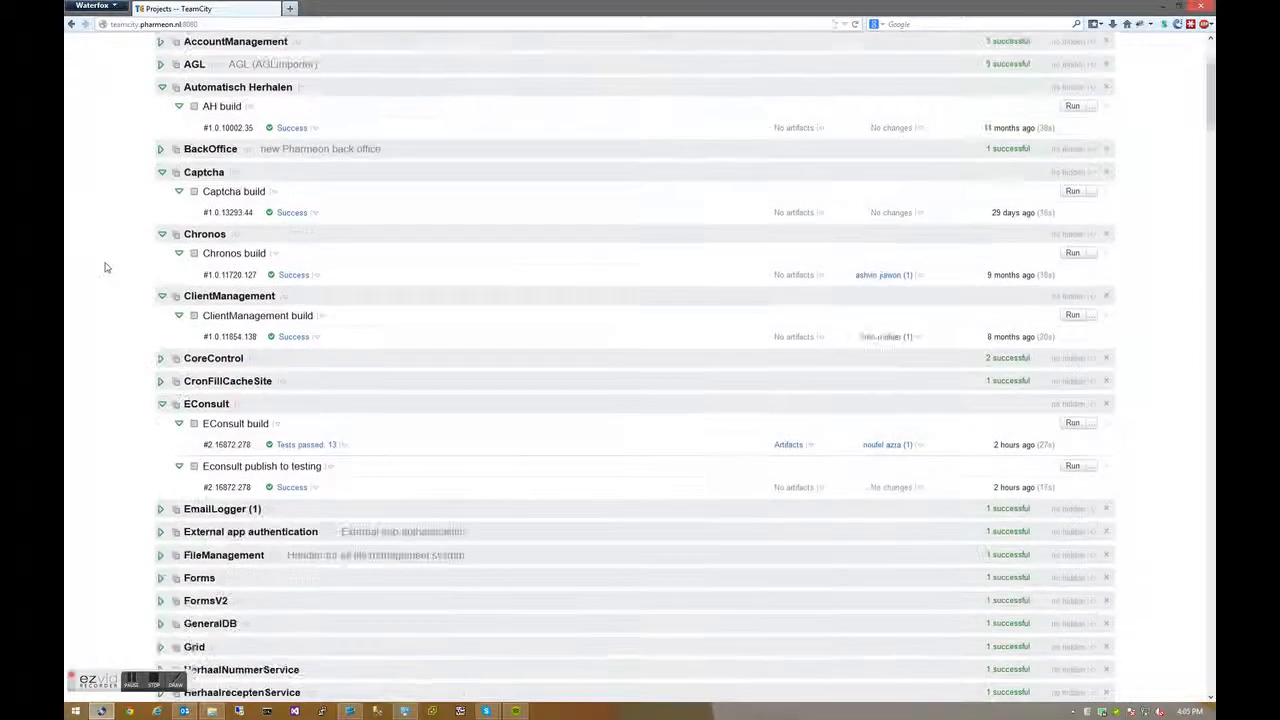
scroll(110, 250, "down", 15)
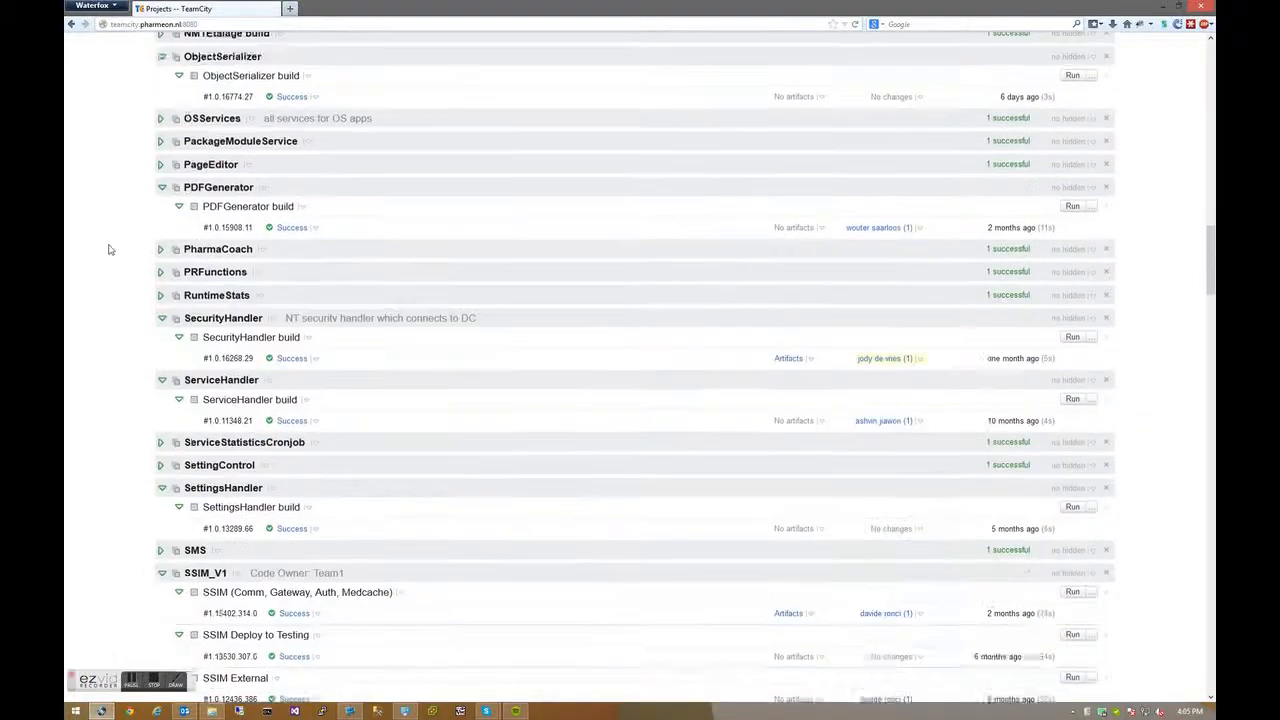
scroll(110, 248, "down", 15)
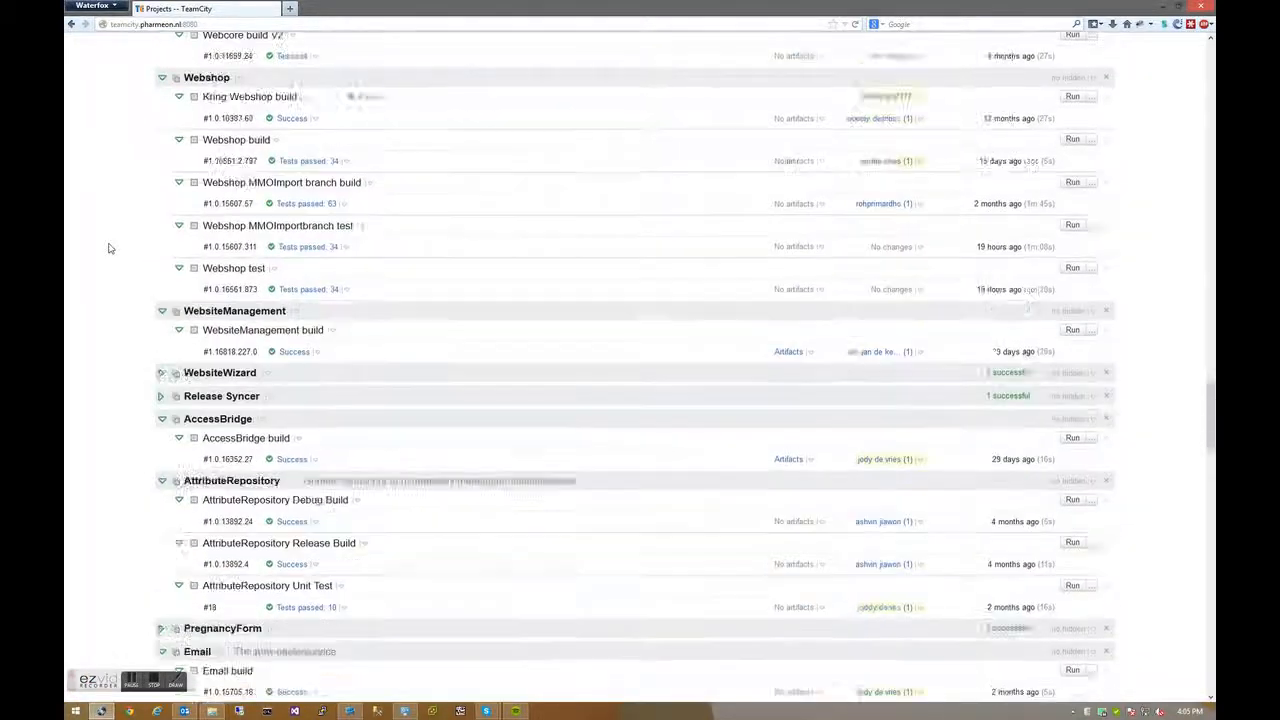
scroll(110, 248, "down", 15)
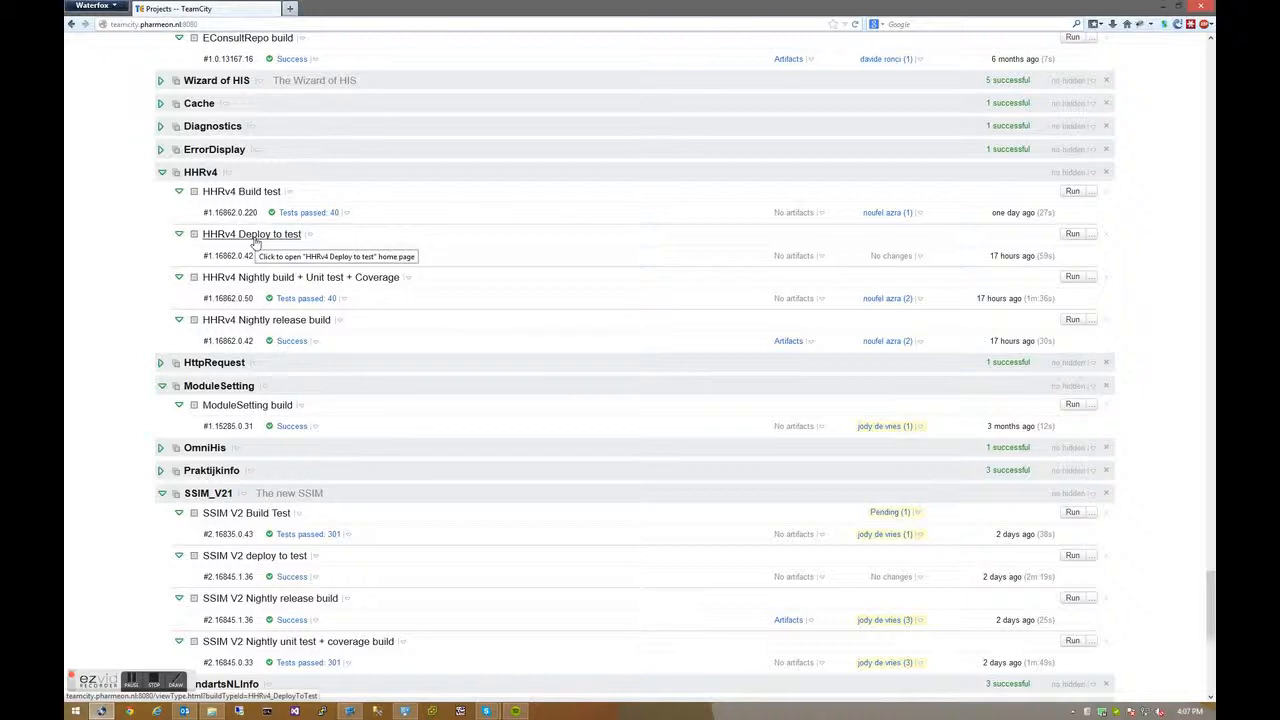
left_click(256, 242)
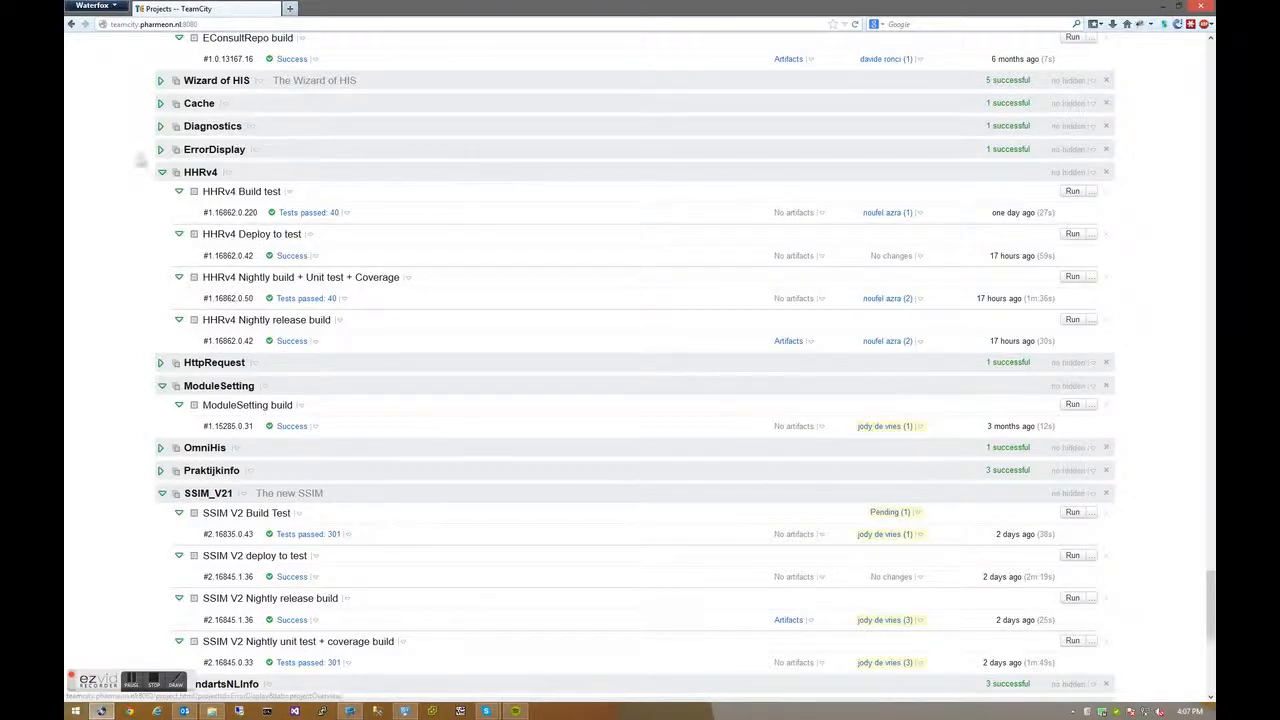
left_click(200, 173)
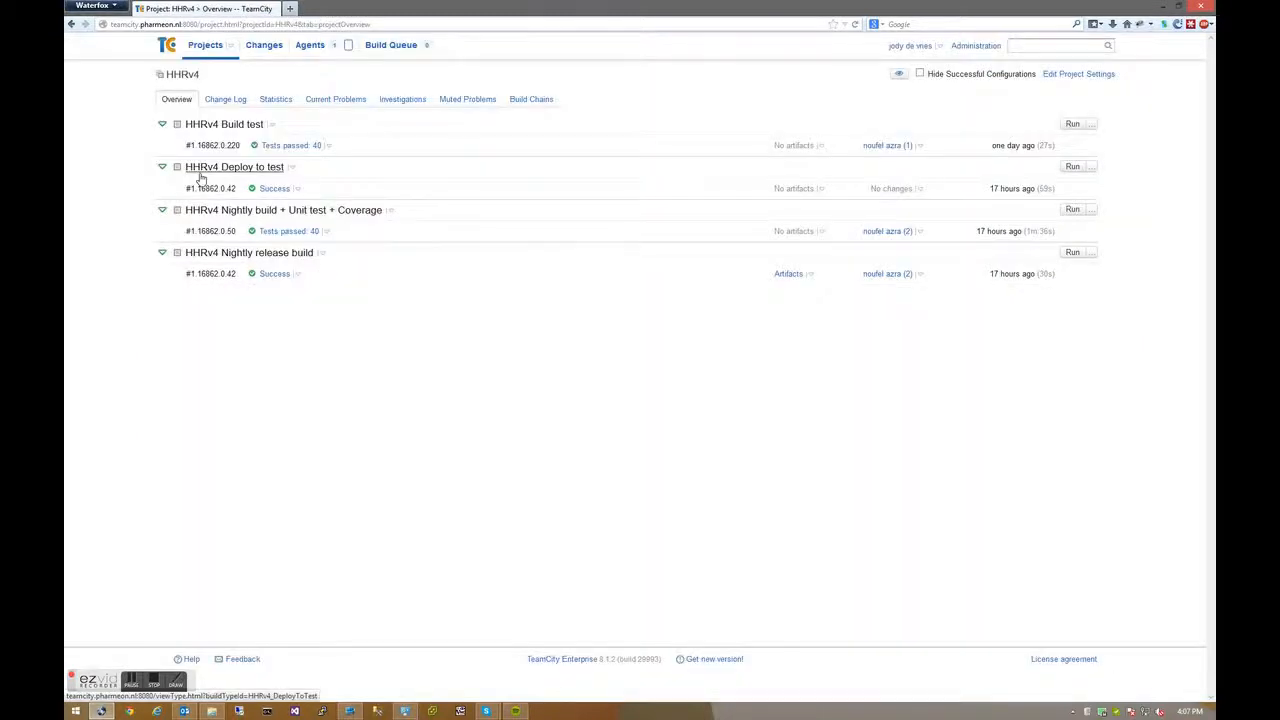
left_click(1090, 76)
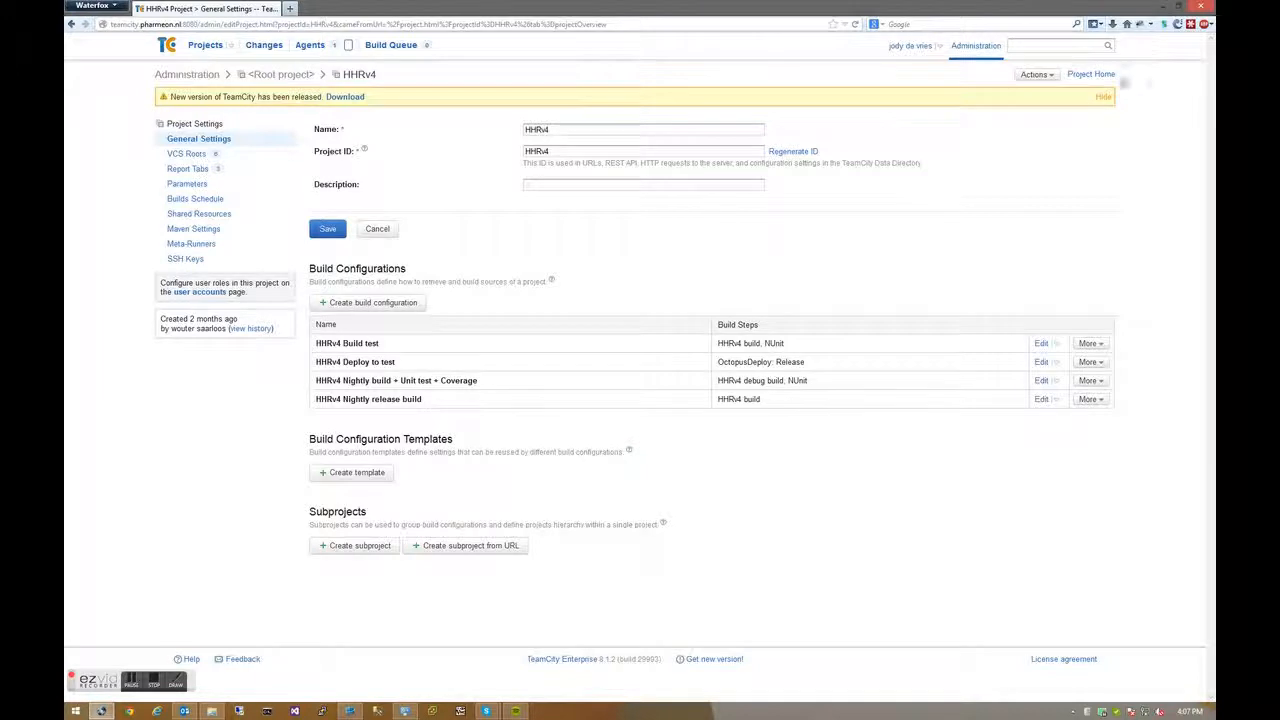
Copy the HHRv4 project into the root project under the name TestProject, including its associated user, agent and other settings
left_click(1036, 75)
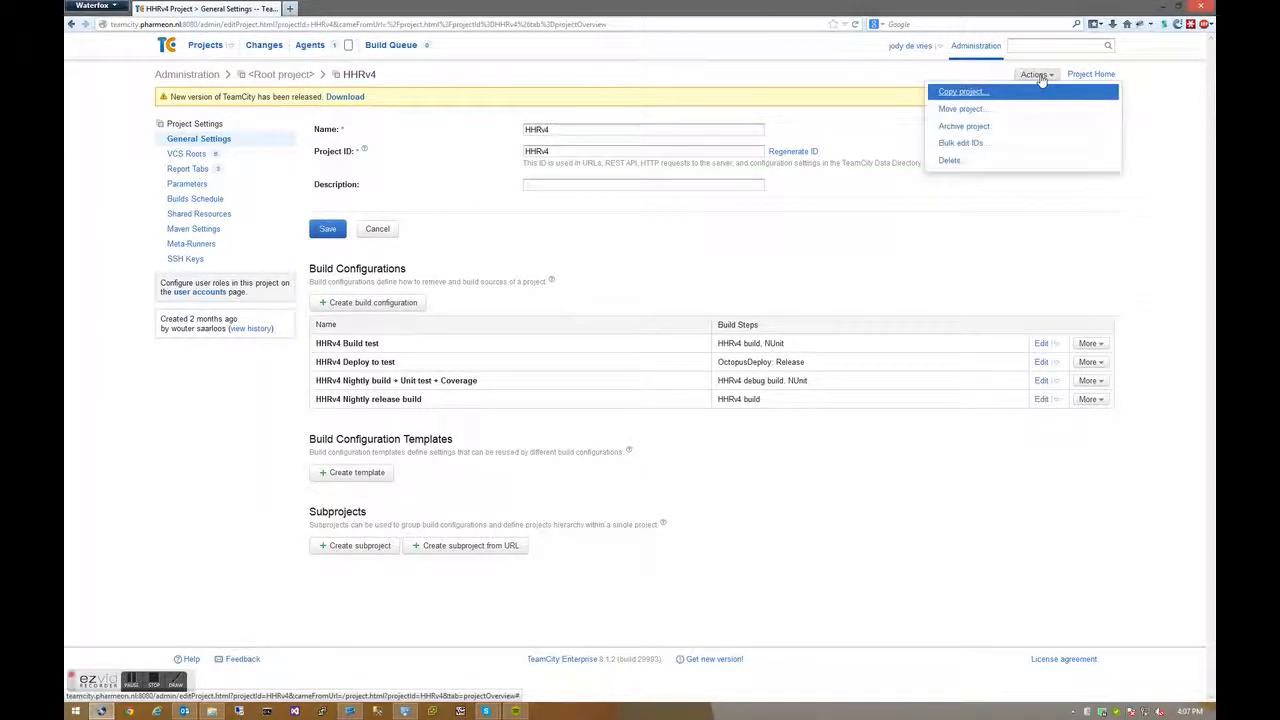
left_click(968, 95)
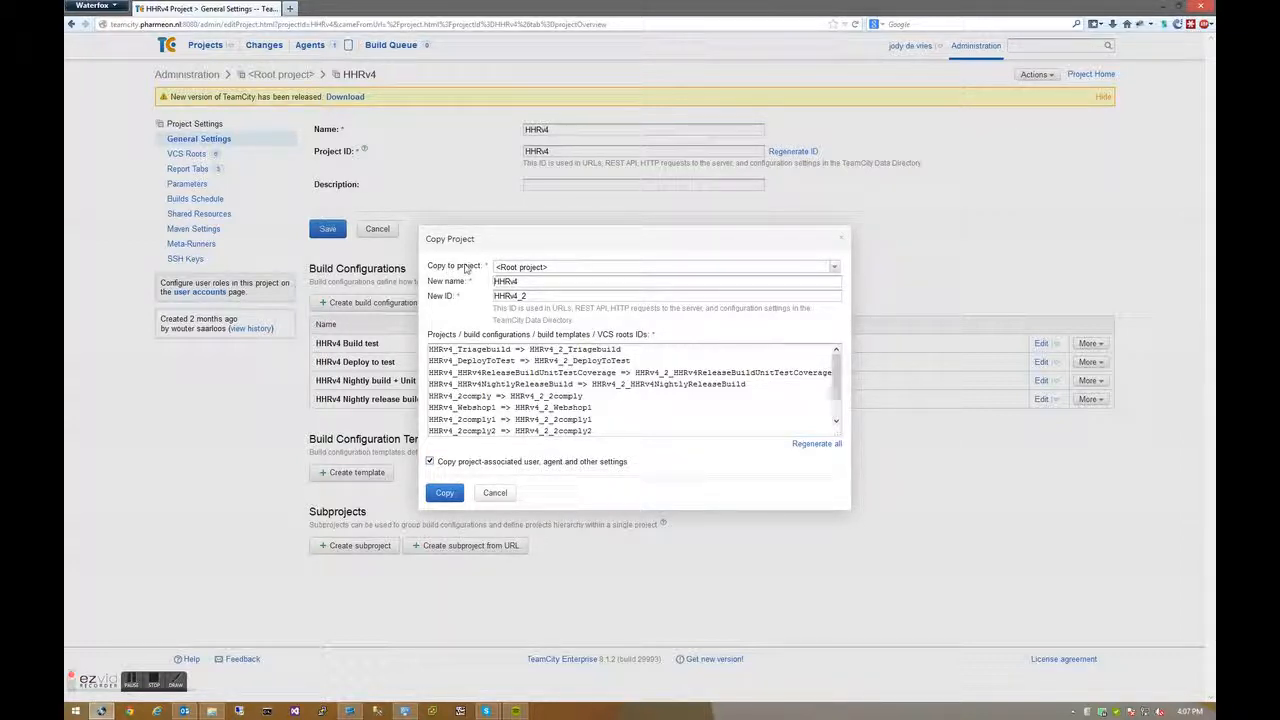
left_click_drag(558, 281, 422, 282)
type("TestProjec")
type("t")
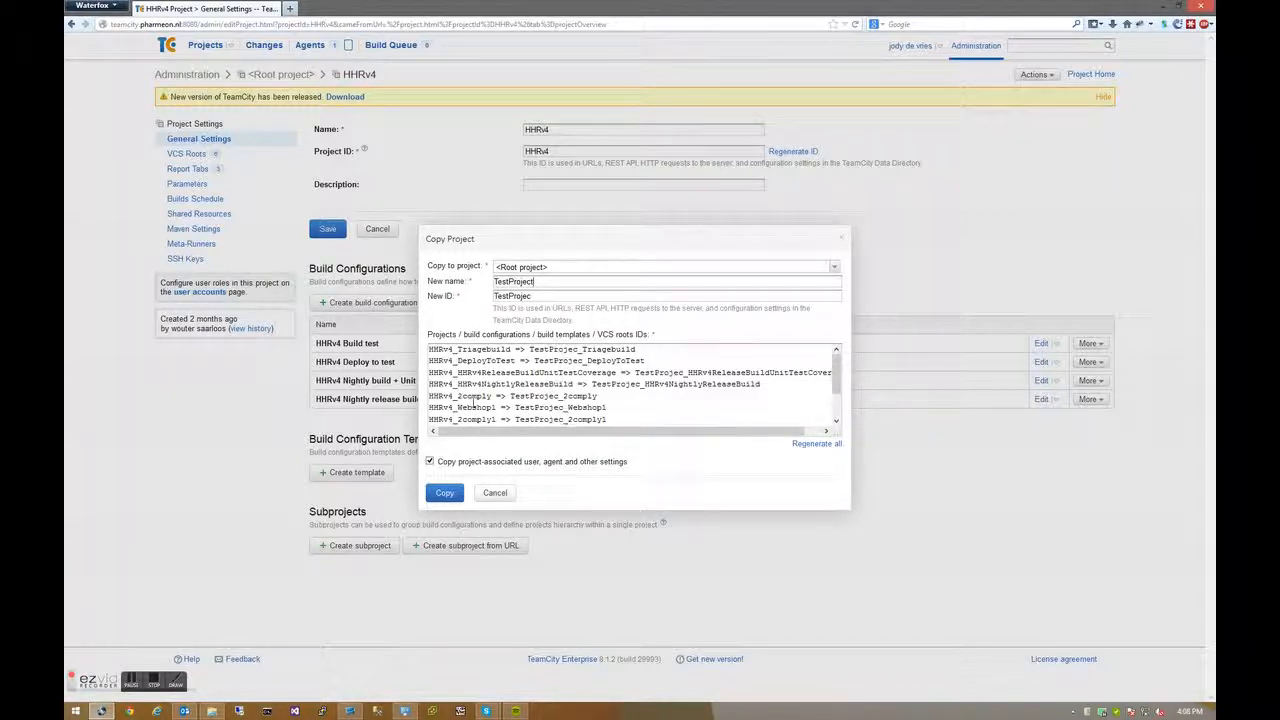
left_click(828, 362)
scroll(827, 360, "down", 1)
scroll(827, 358, "up", 1)
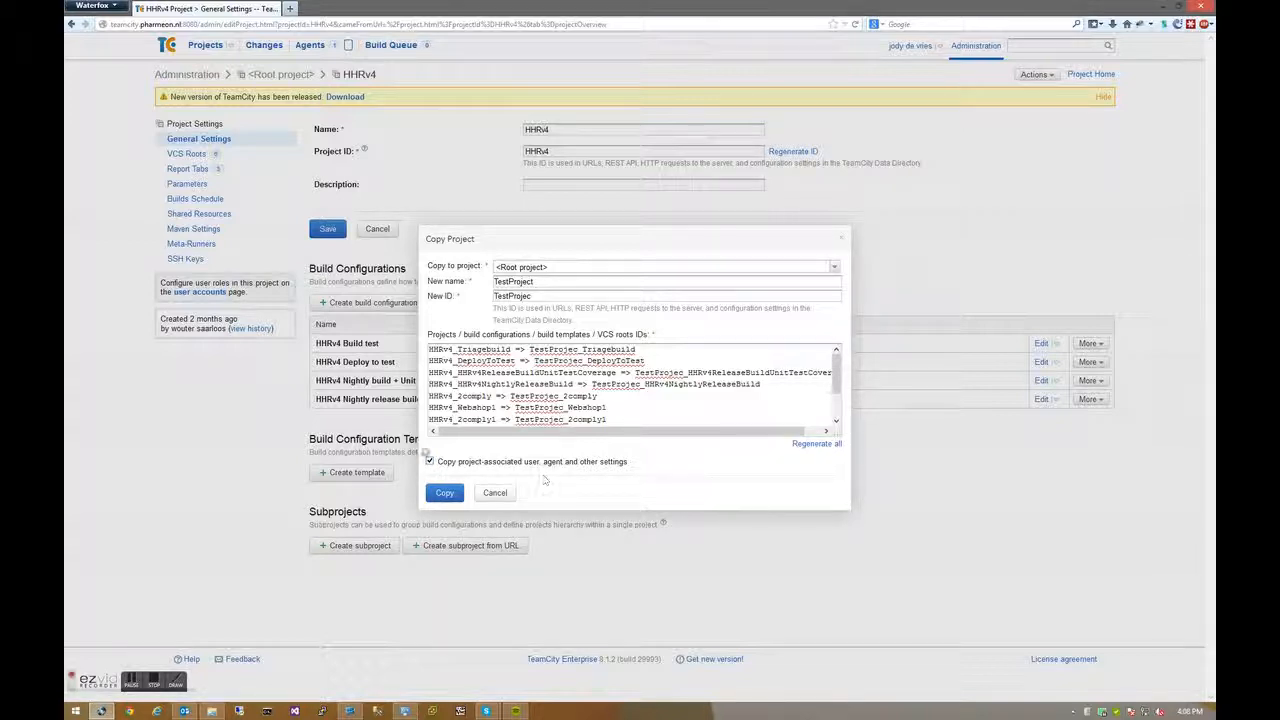
left_click(441, 494)
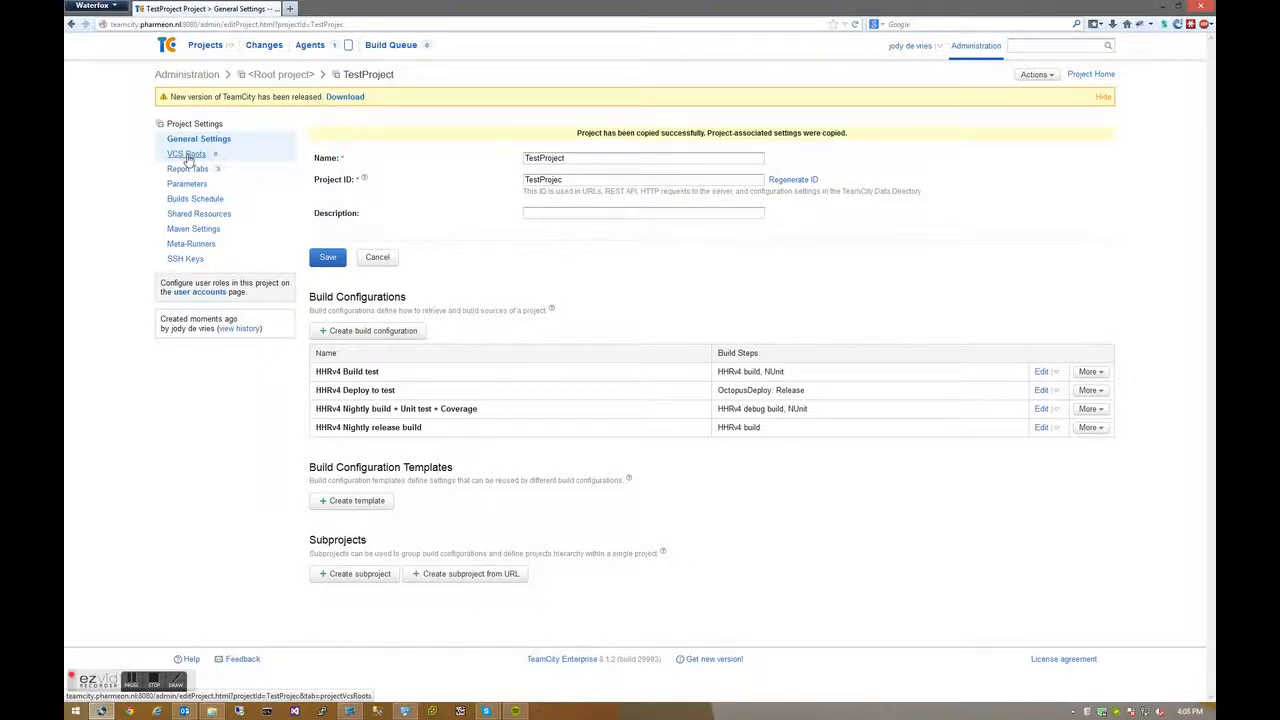
Delete the unused VCS roots 2comply, 2comply (1), 2comply (2), Triage and Webshop (1) from TestProject
left_click(187, 157)
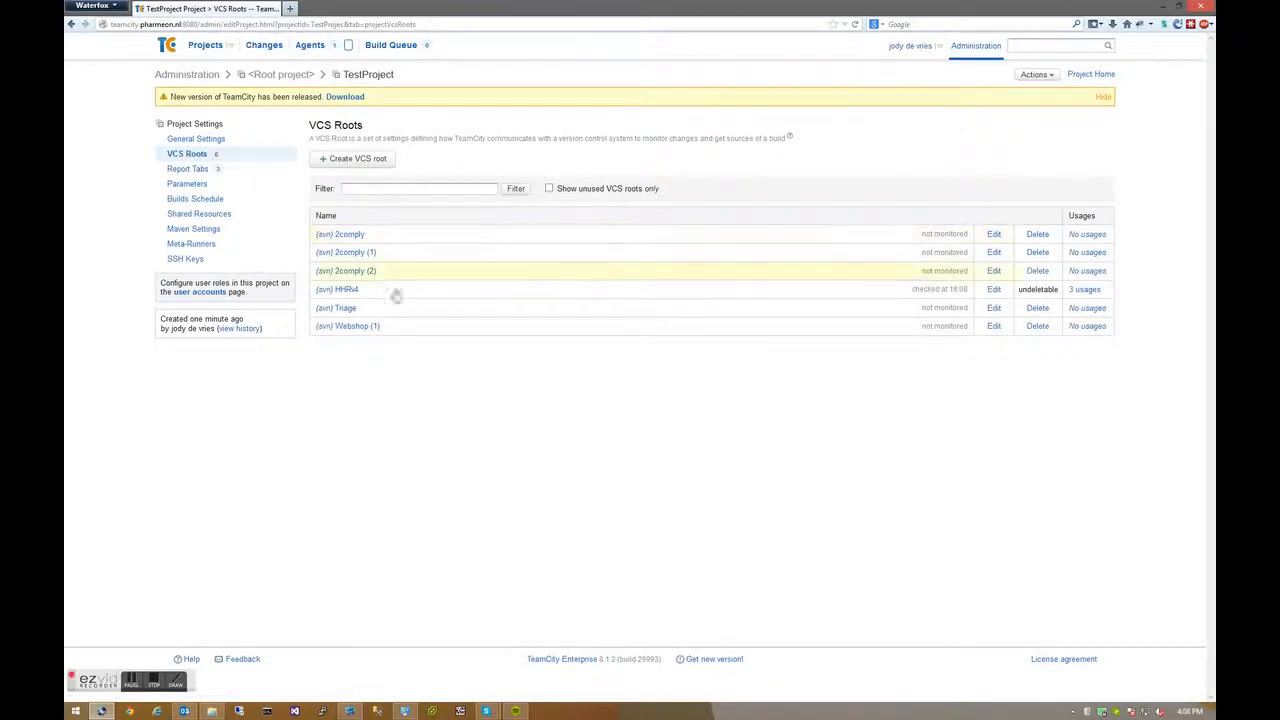
left_click_drag(380, 294, 315, 292)
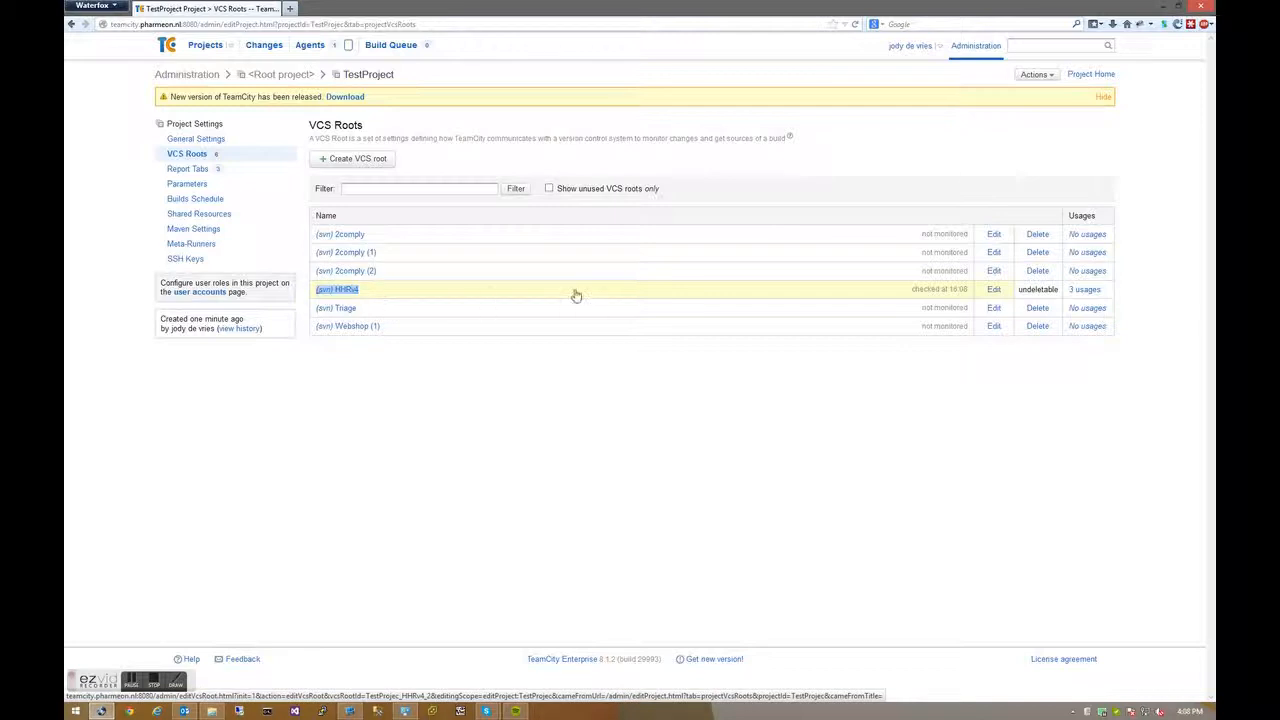
left_click(1038, 235)
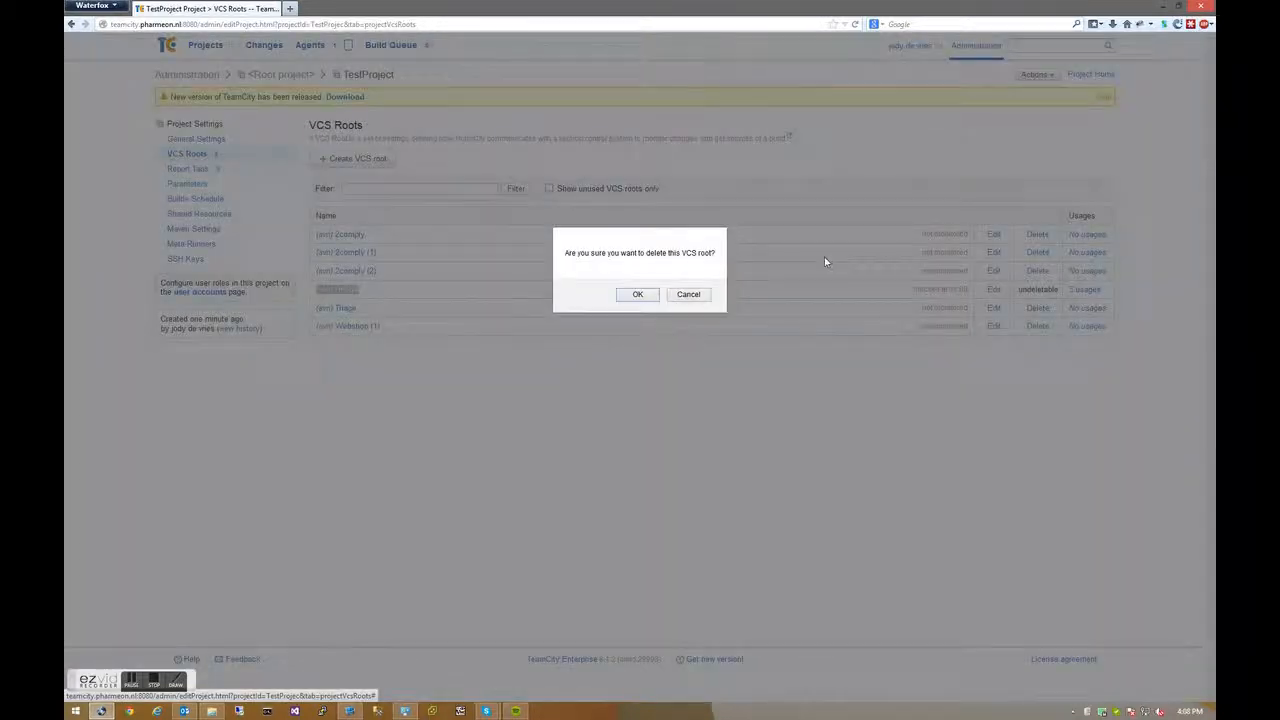
left_click(636, 293)
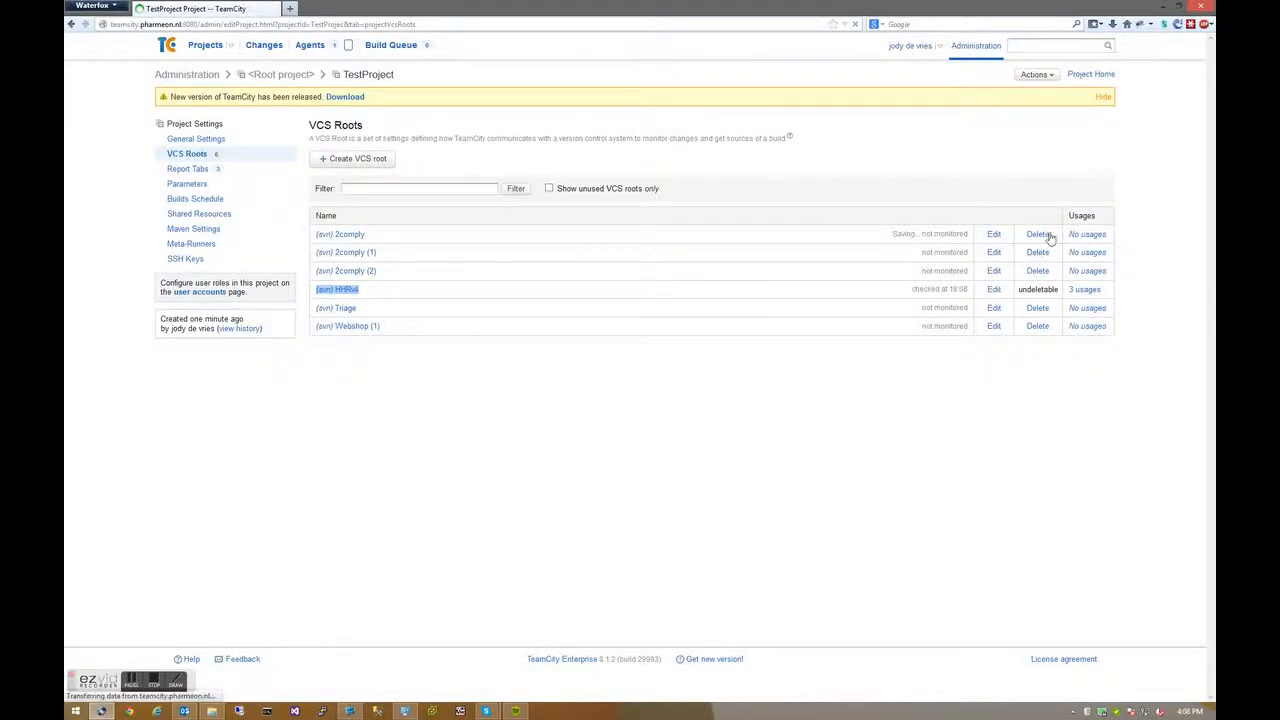
left_click(1038, 256)
left_click(650, 298)
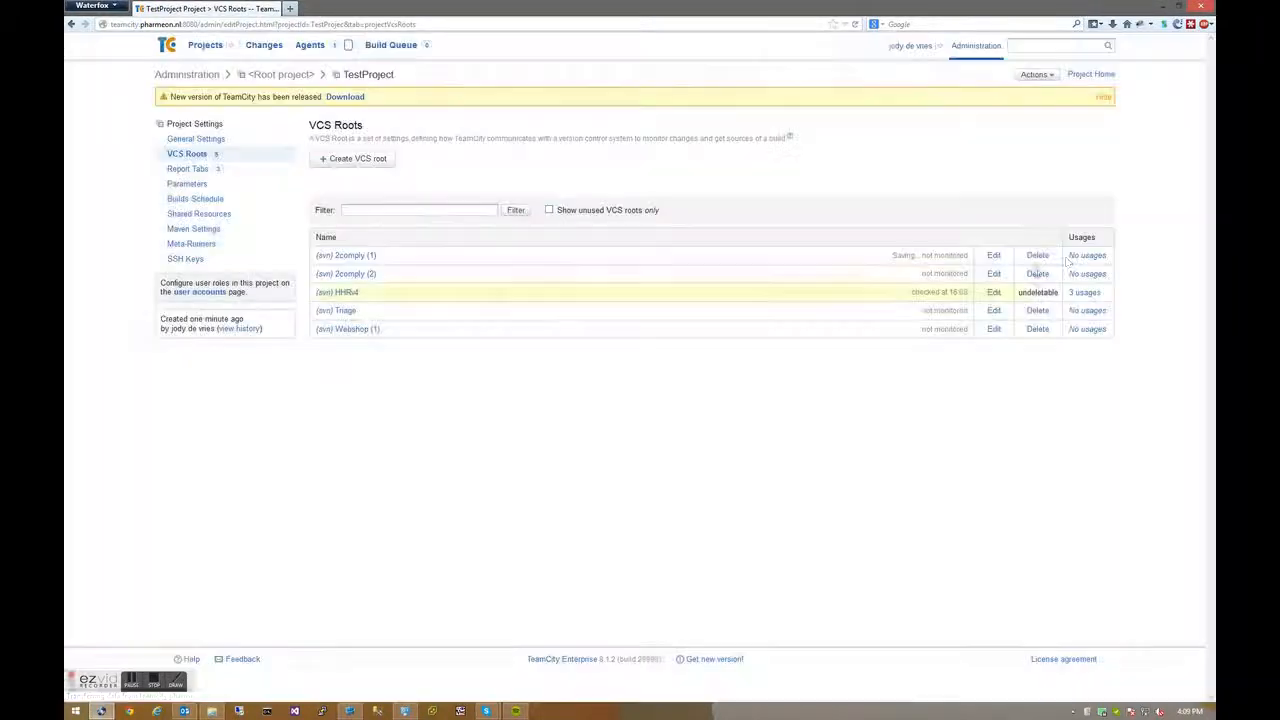
left_click(1038, 256)
left_click(634, 298)
left_click(1038, 290)
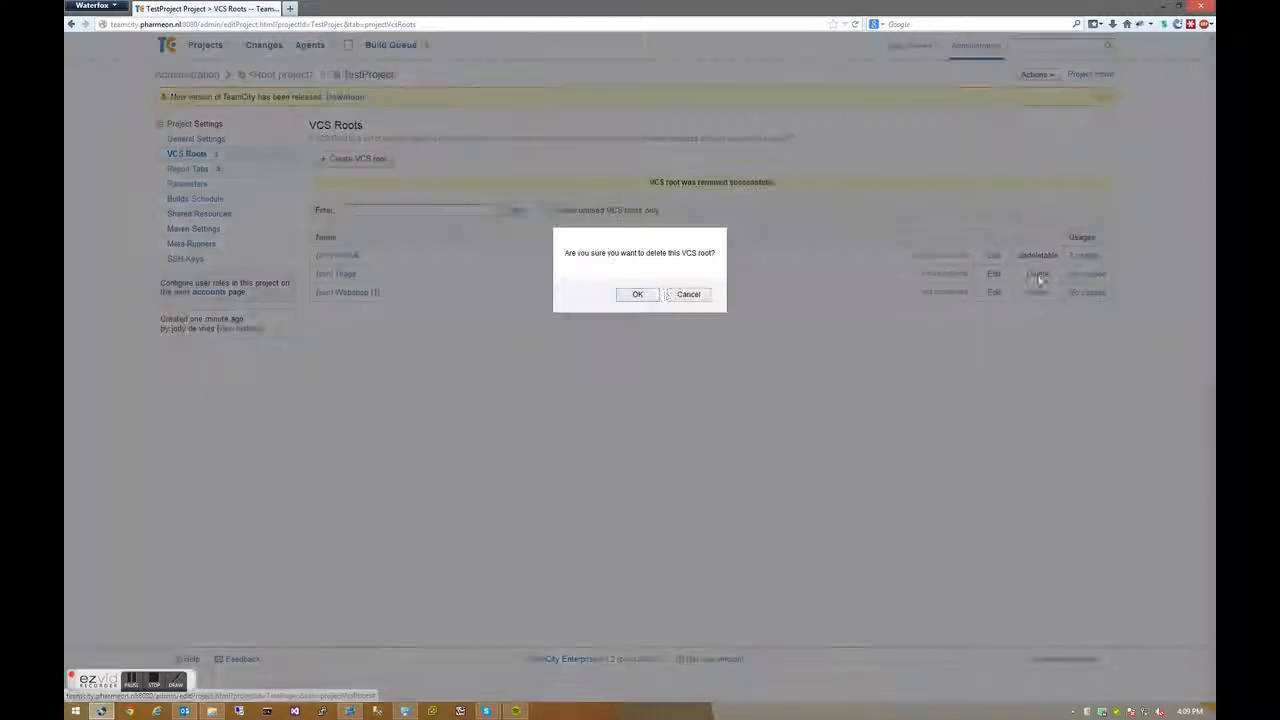
left_click(634, 296)
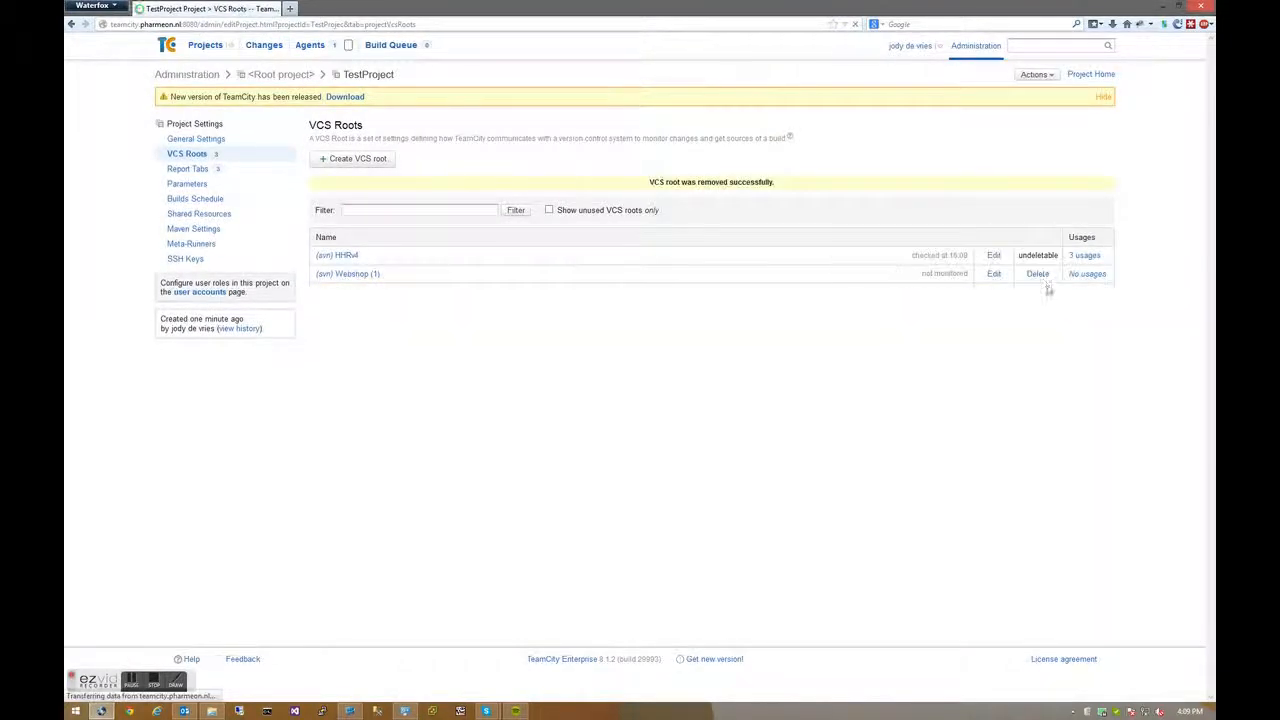
left_click(1038, 274)
left_click(637, 294)
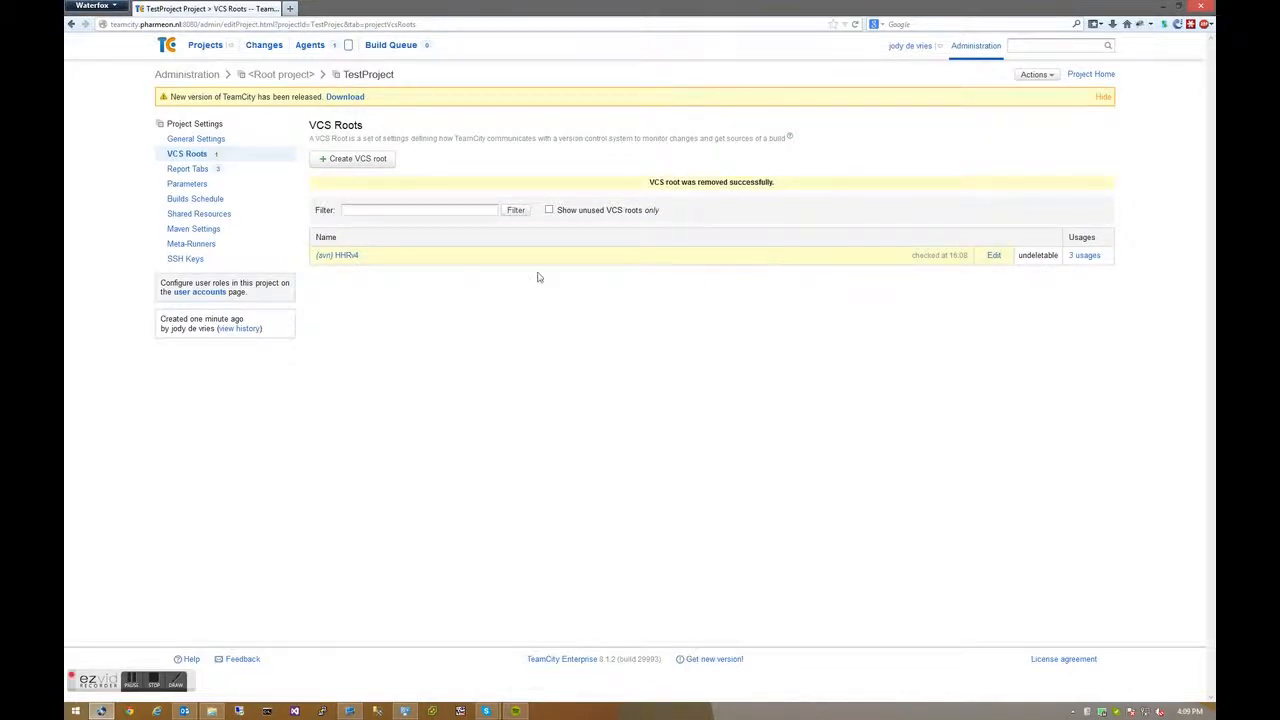
Rename TestProject's HHRv4 VCS root to TestProject and regenerate its VCS root ID
left_click(348, 262)
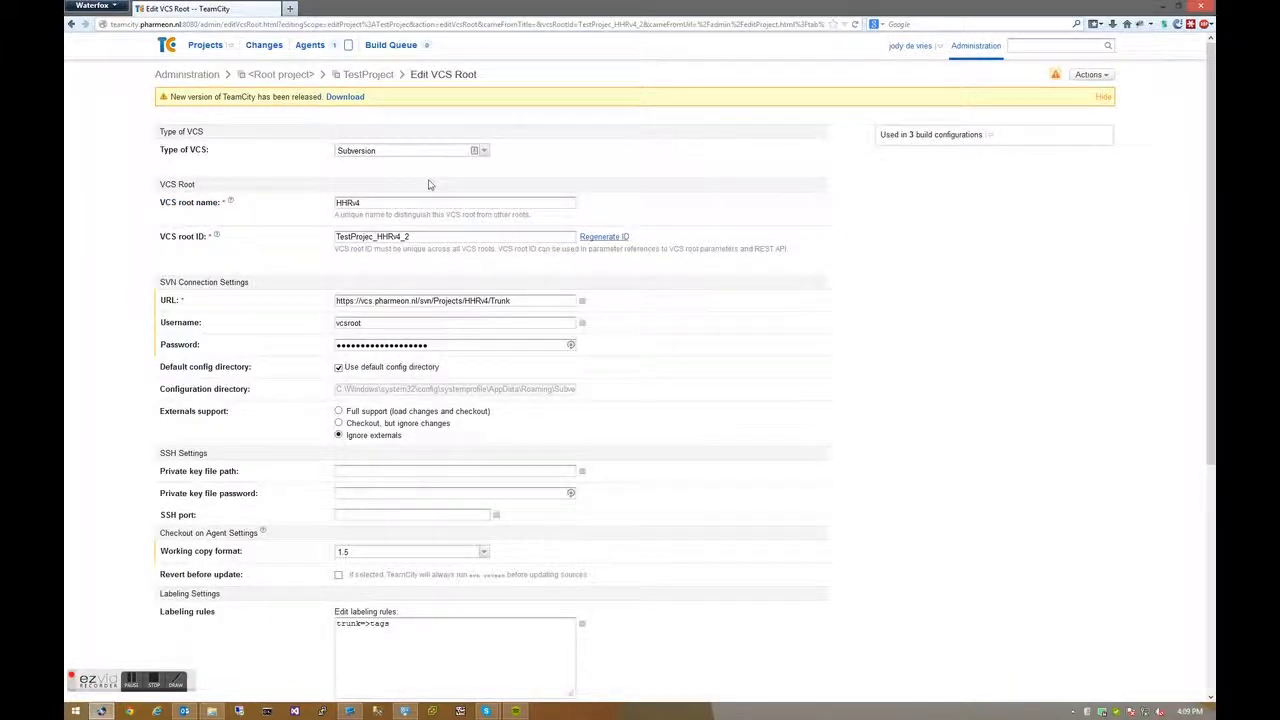
left_click_drag(417, 203, 336, 203)
key("BackSpace")
type("TestProject")
left_click(604, 237)
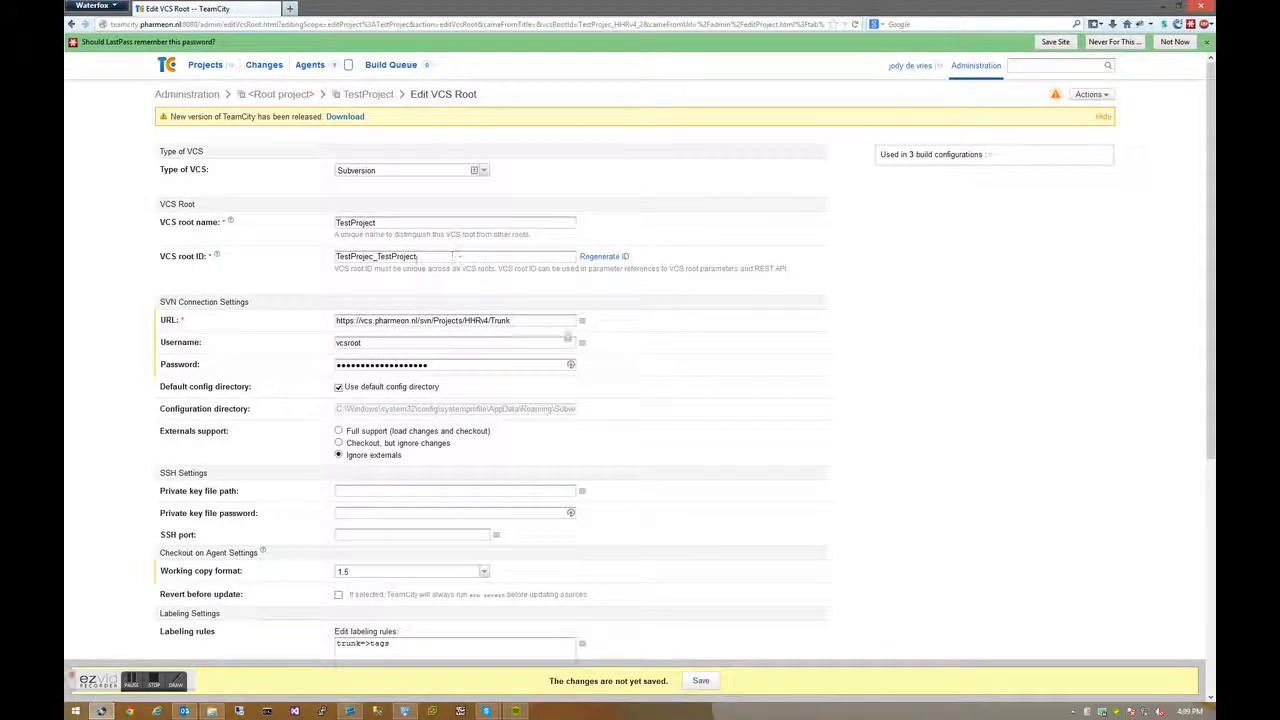
left_click(533, 320)
mouse_move(520, 320)
left_mouse_down()
mouse_move(438, 321)
mouse_move(511, 320)
left_mouse_up()
left_click_drag(465, 320, 586, 326)
type("TestProject")
left_click_drag(511, 320, 286, 320)
left_click(540, 322)
type("/Trunk")
key("ctrl+a")
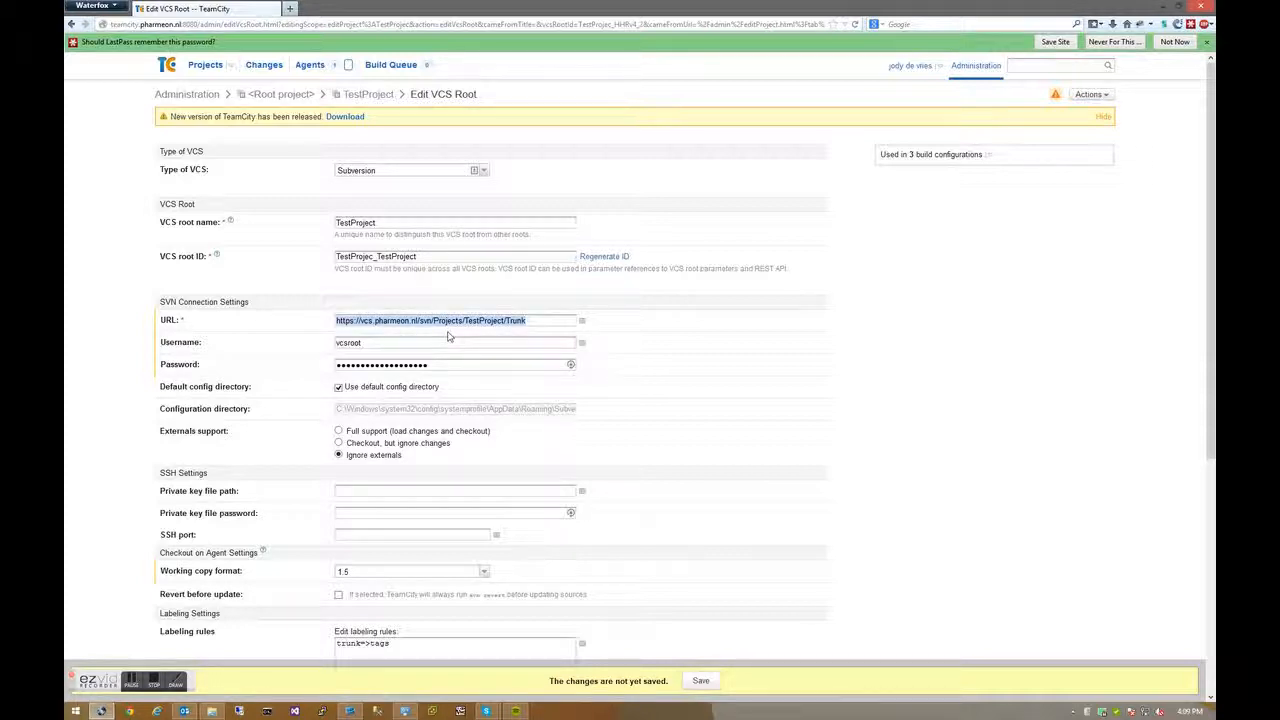
scroll(470, 343, "down", 5)
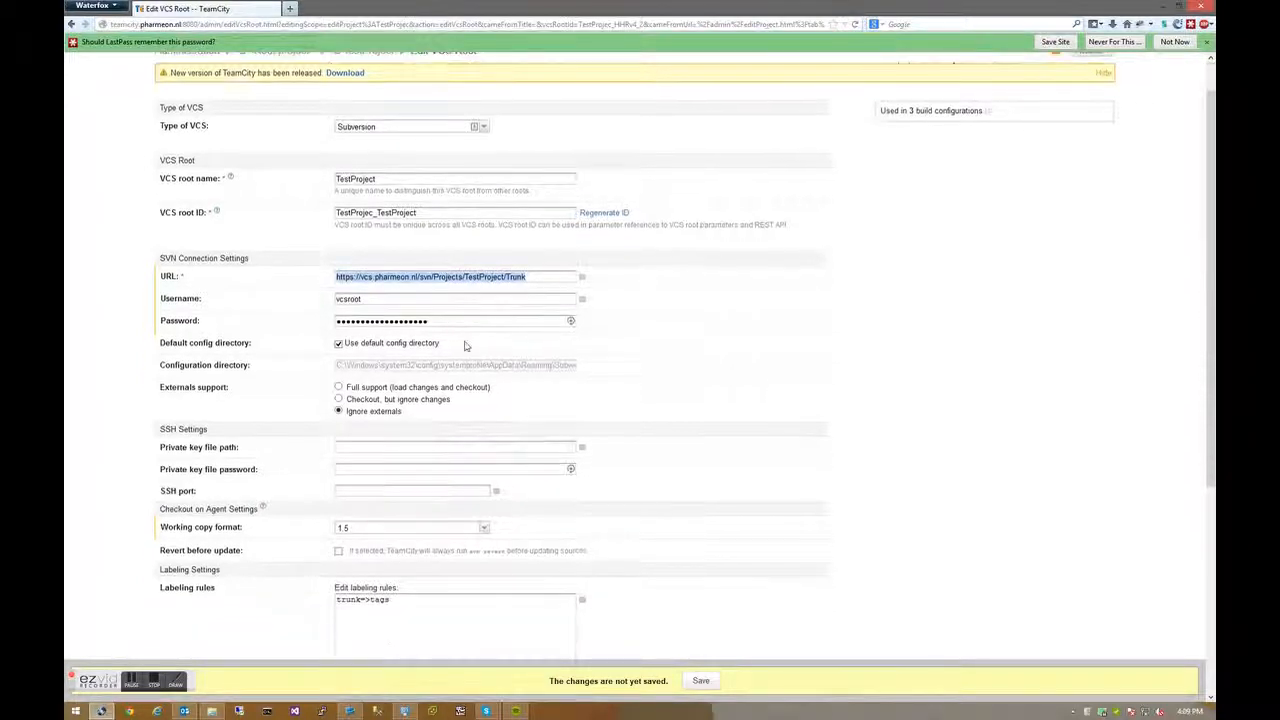
left_click(173, 635)
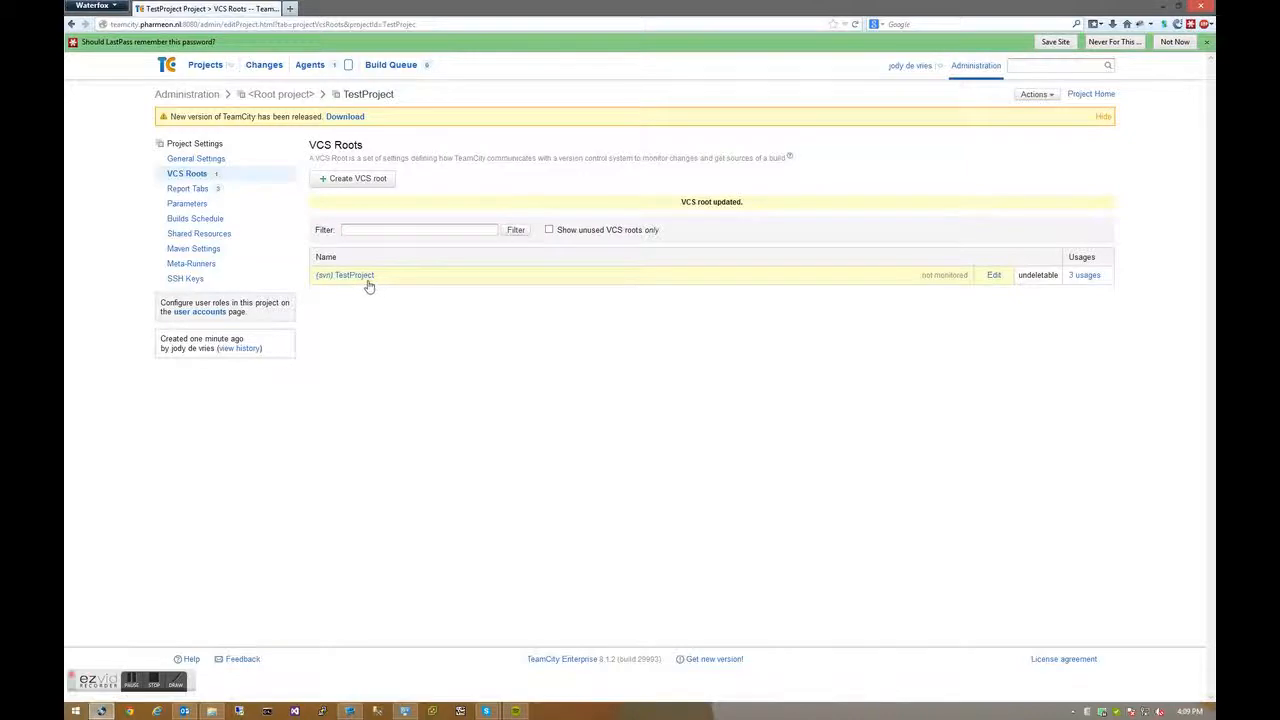
Rename TestProject's HHRv4 Build test configuration to "TestProject Build test", regenerate its build configuration ID and save
left_click(368, 96)
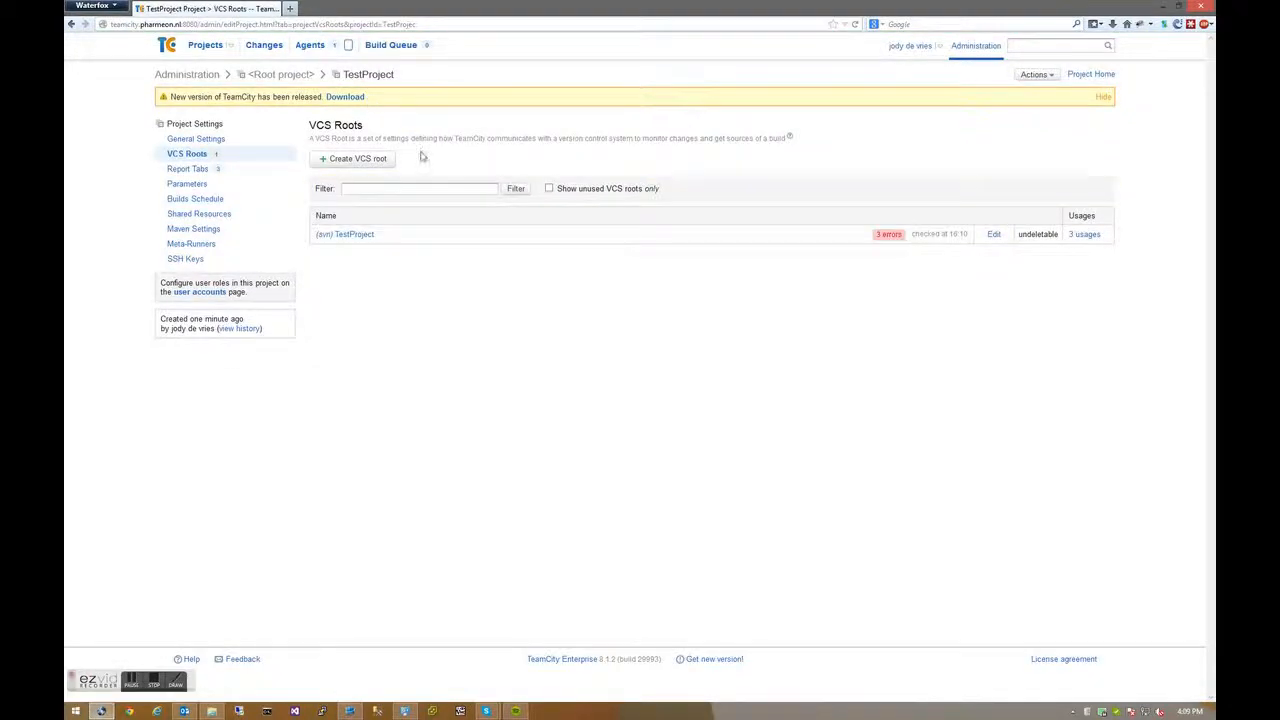
left_click(1093, 75)
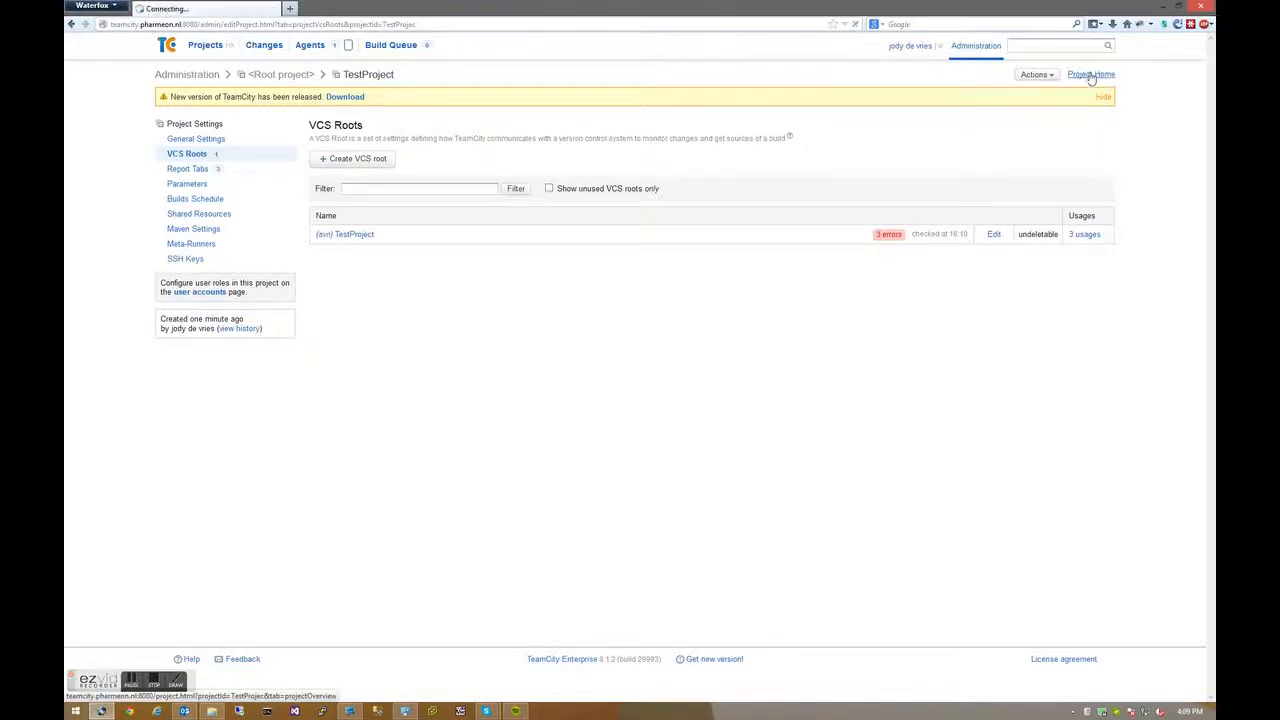
left_click(1071, 80)
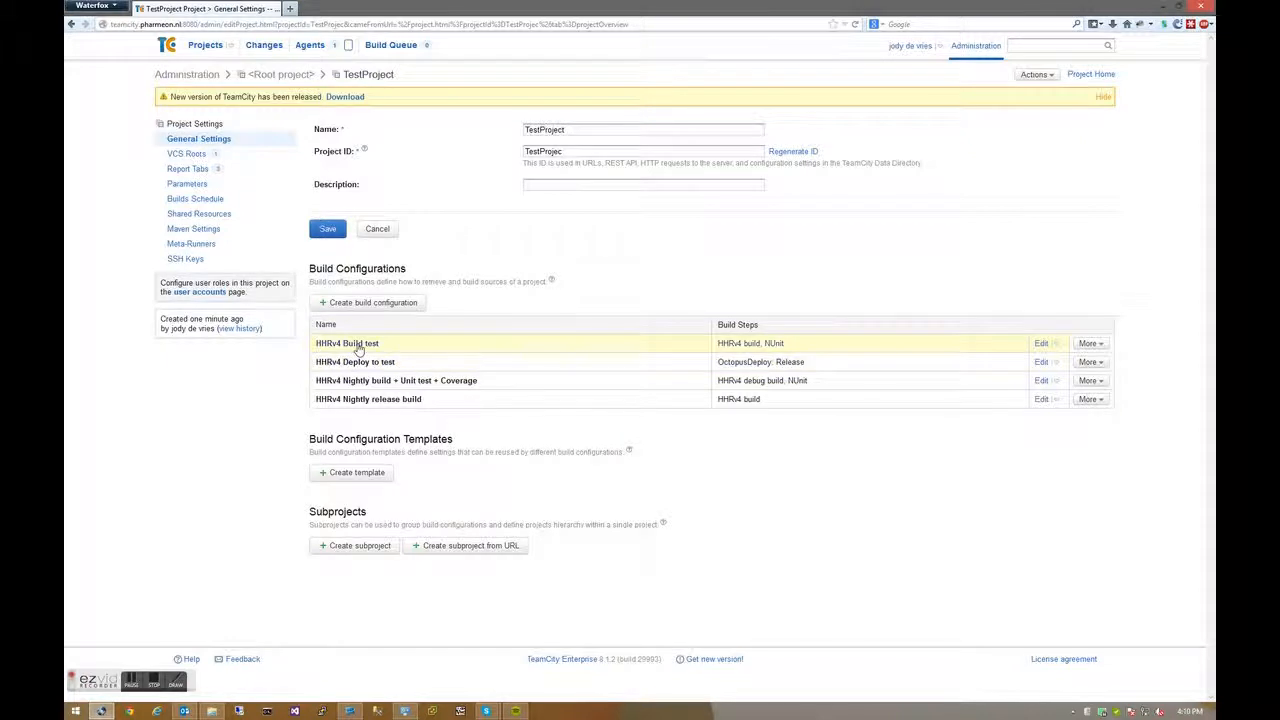
left_click(1040, 344)
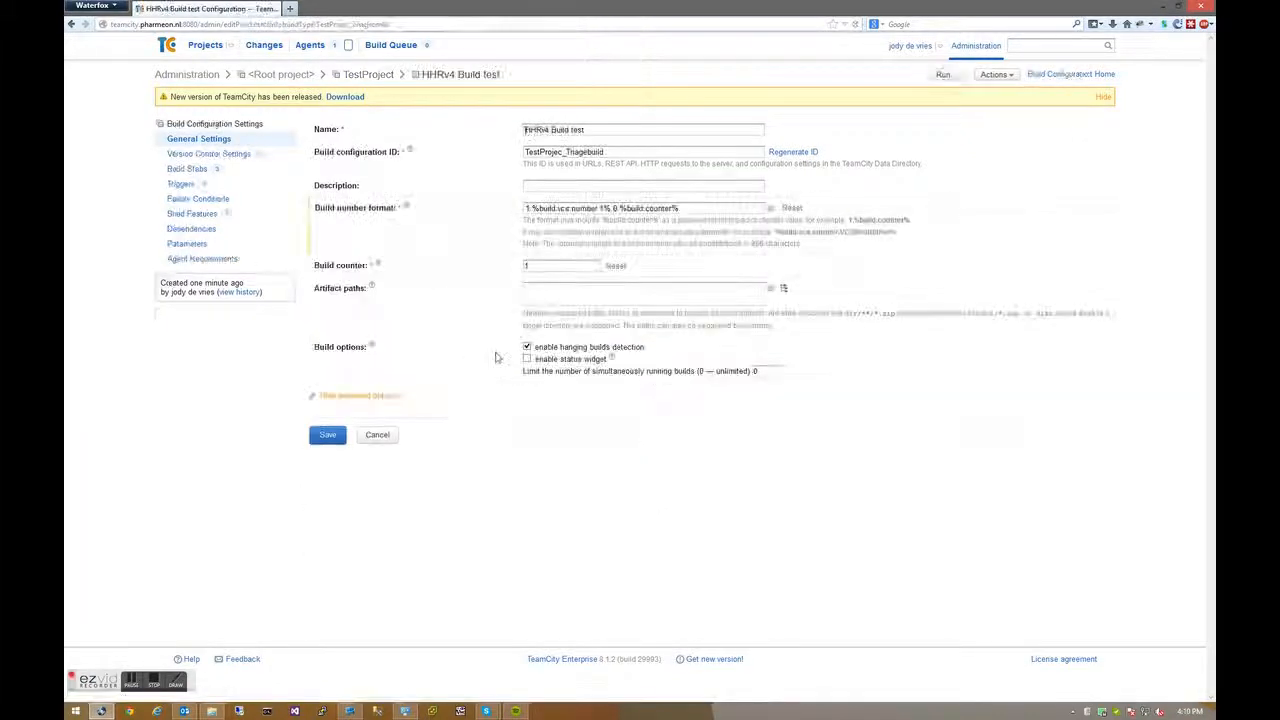
left_click_drag(548, 129, 400, 136)
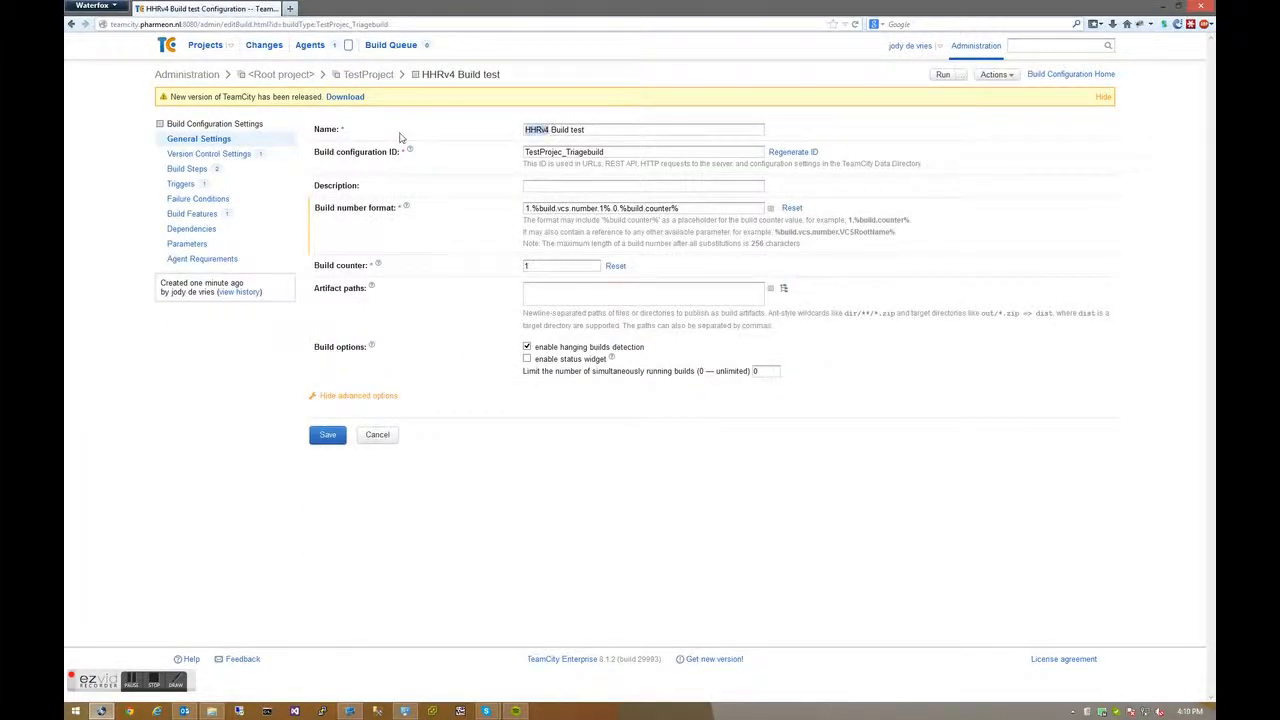
type("TestProject")
left_click(793, 151)
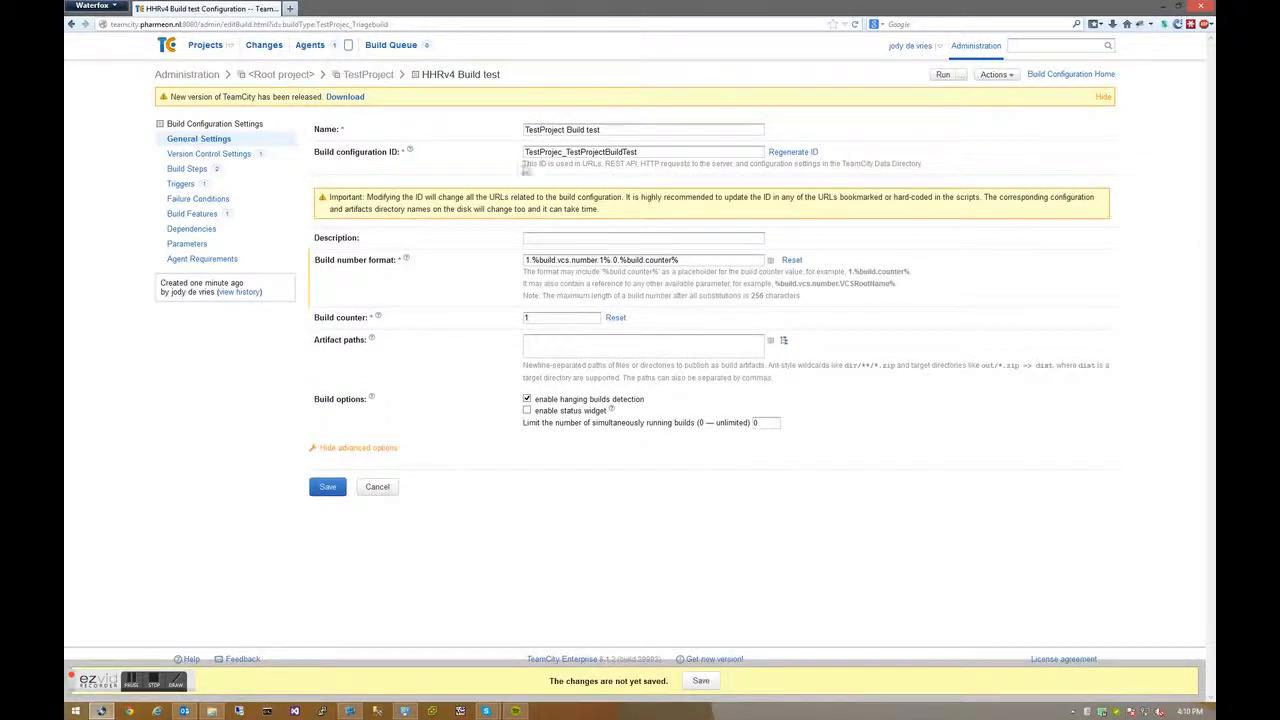
left_click(330, 487)
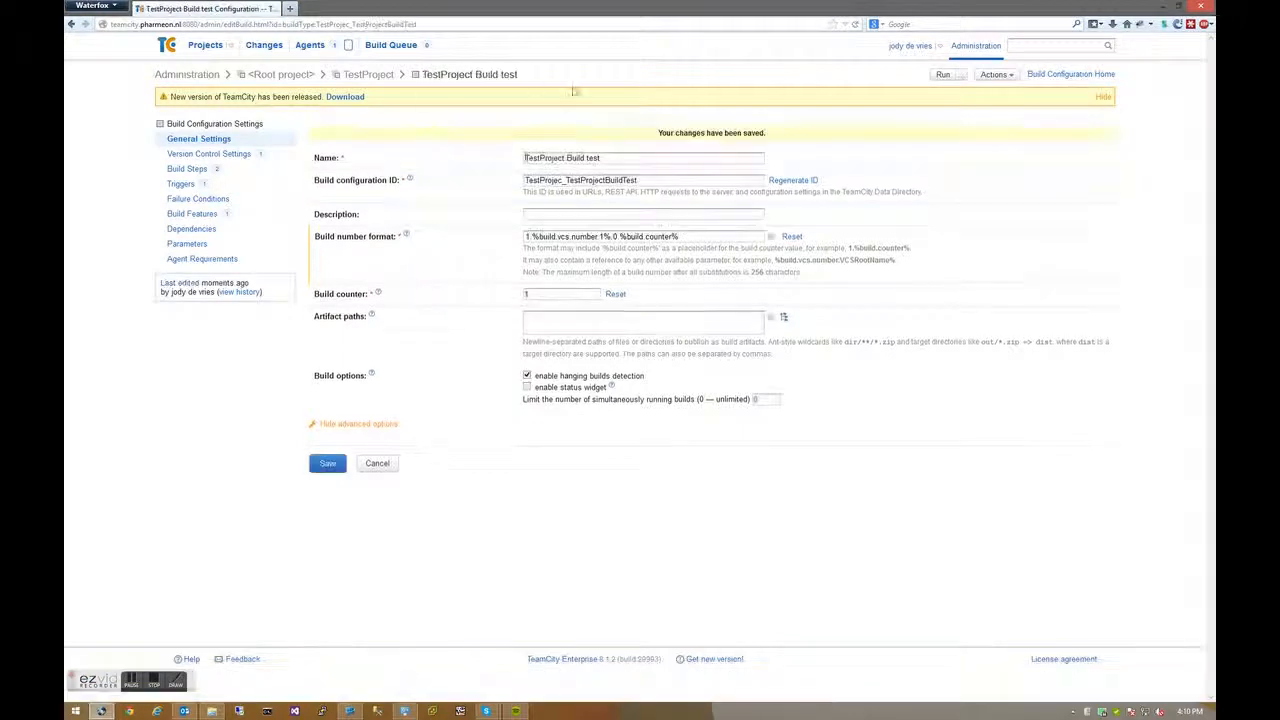
Set the TestProject Build test configuration's custom checkout directory to P:\TestProject\Trunk and save the version control settings
left_click(219, 158)
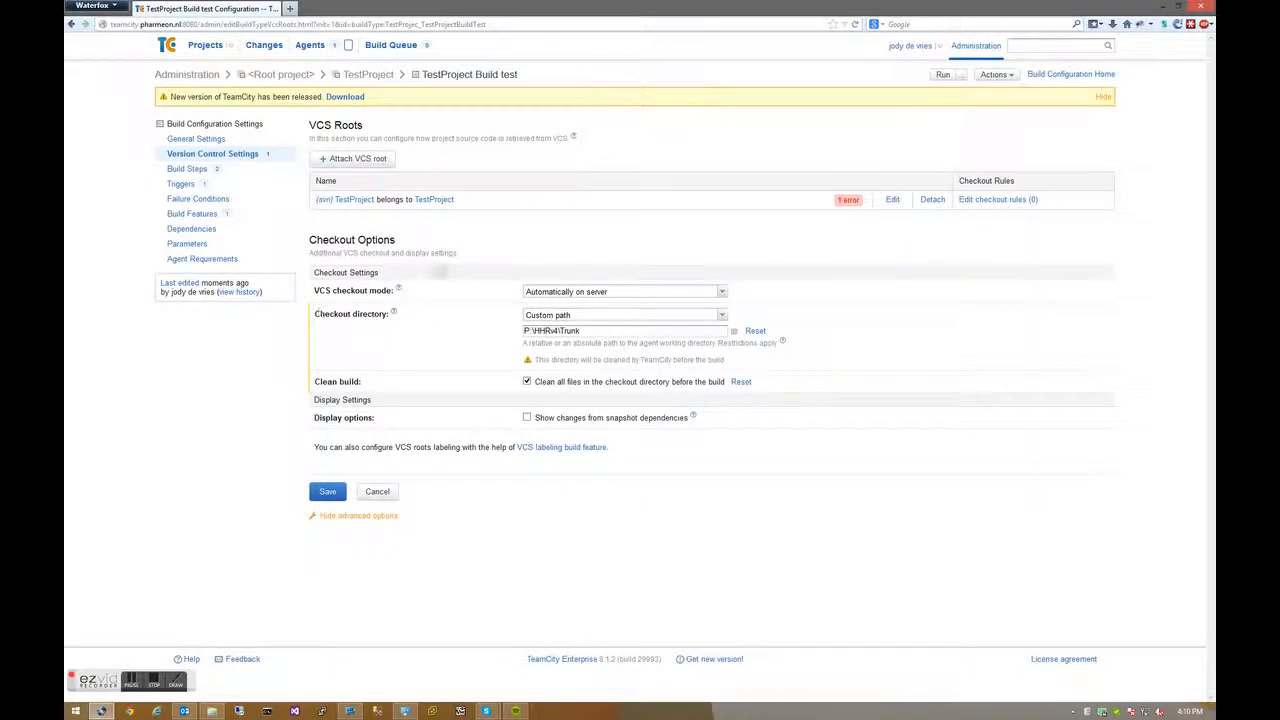
key("BackSpace")
key("BackSpace")
key("BackSpace")
key("BackSpace")
key("BackSpace")
key("BackSpace")
type("TestProject")
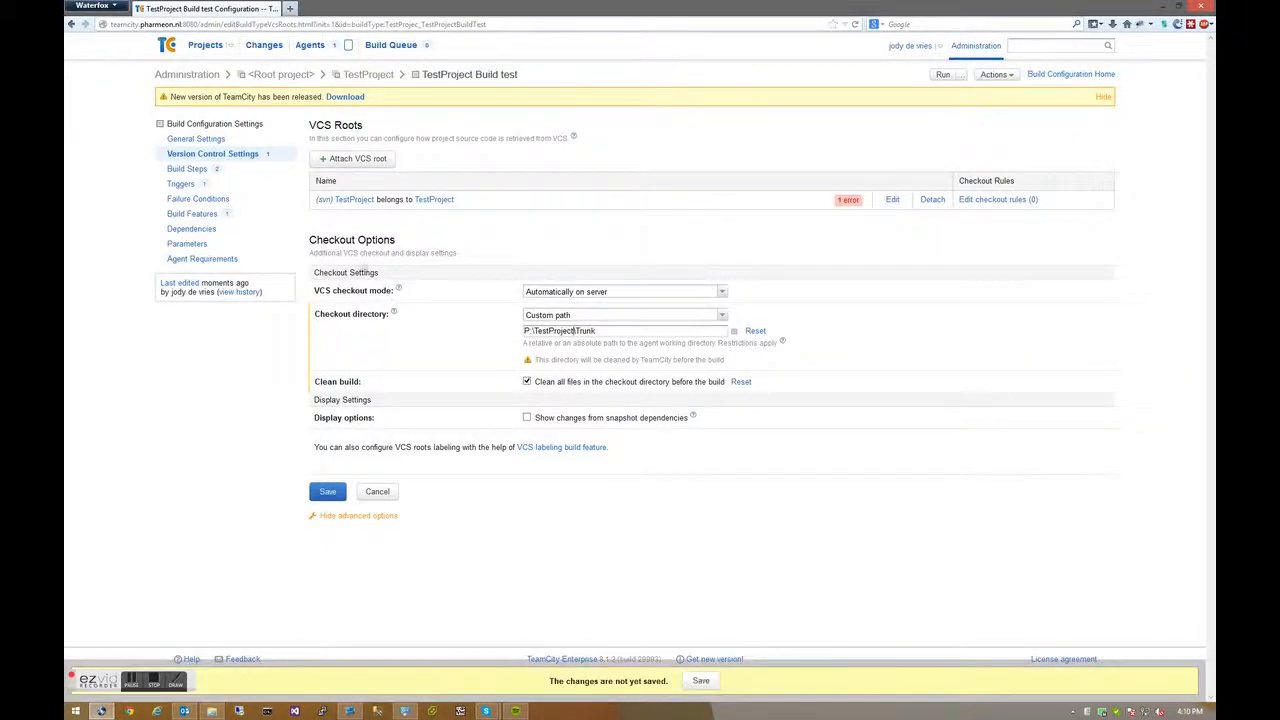
left_click(329, 491)
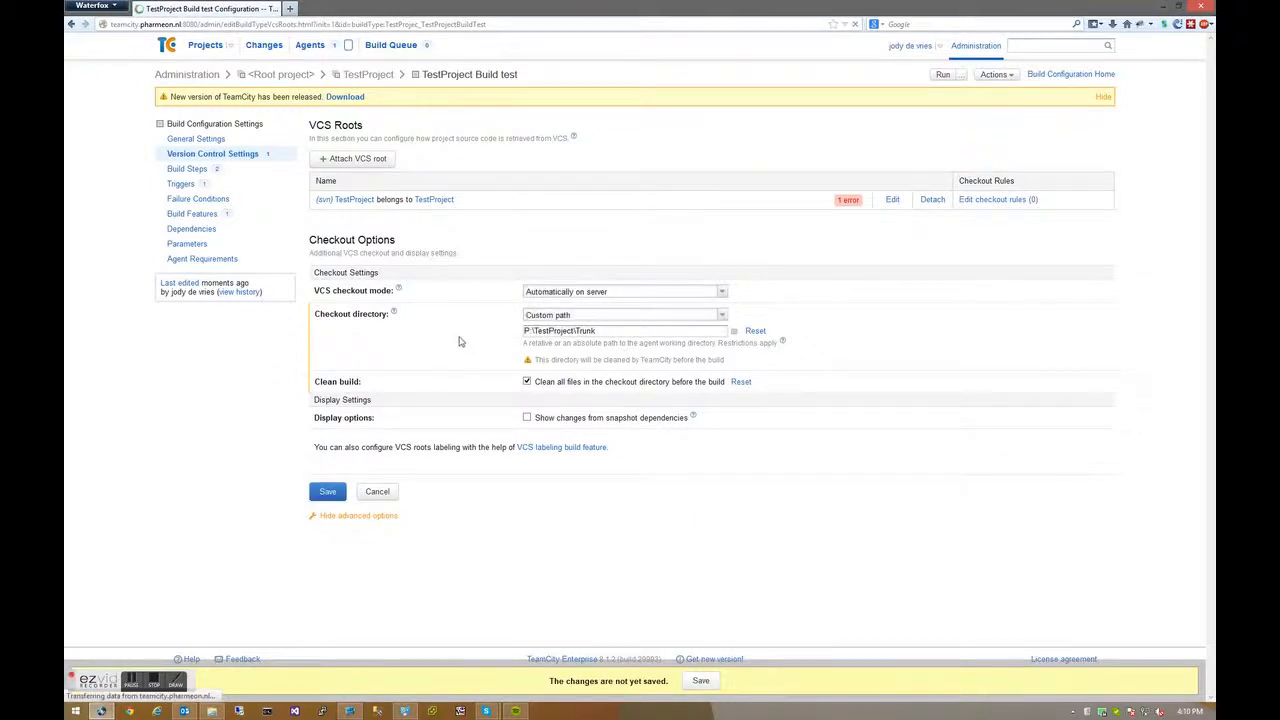
Edit the HHRv4 build step: set the solution file path to TestProject.sln, name it "TestProject build", and save
left_click(200, 172)
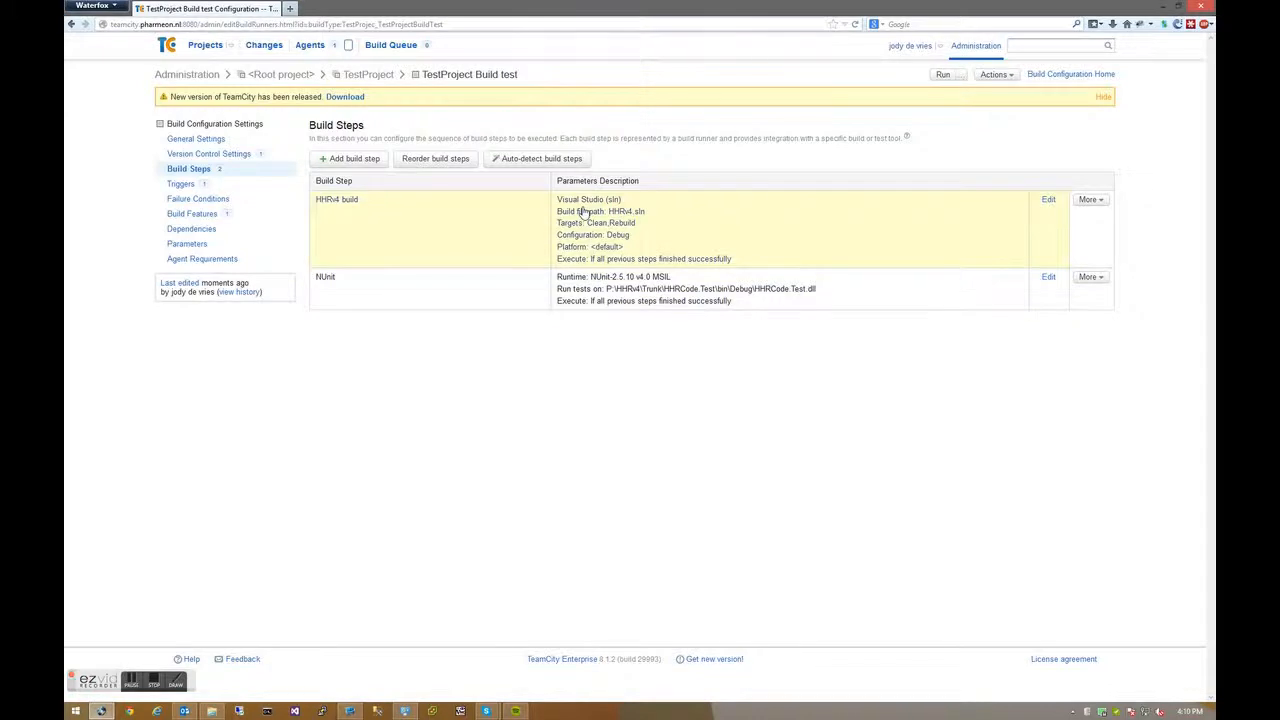
left_click(1048, 201)
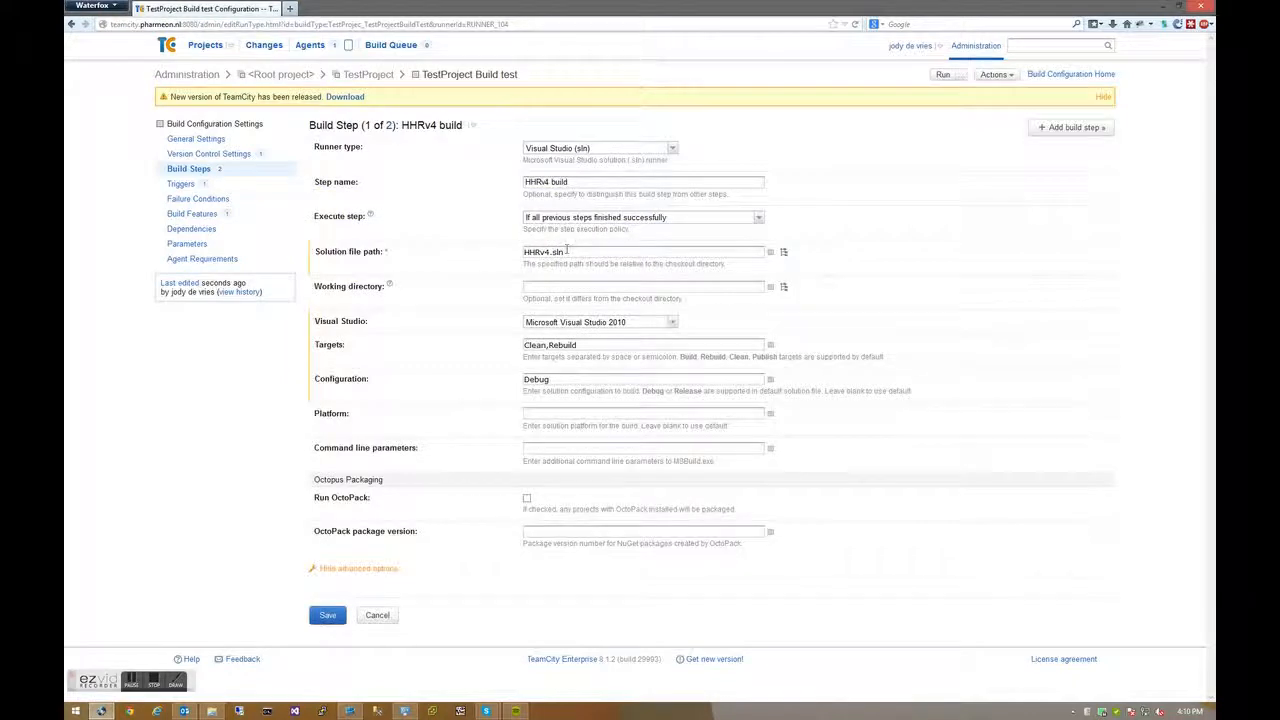
left_click_drag(550, 252, 422, 246)
type("TestProject")
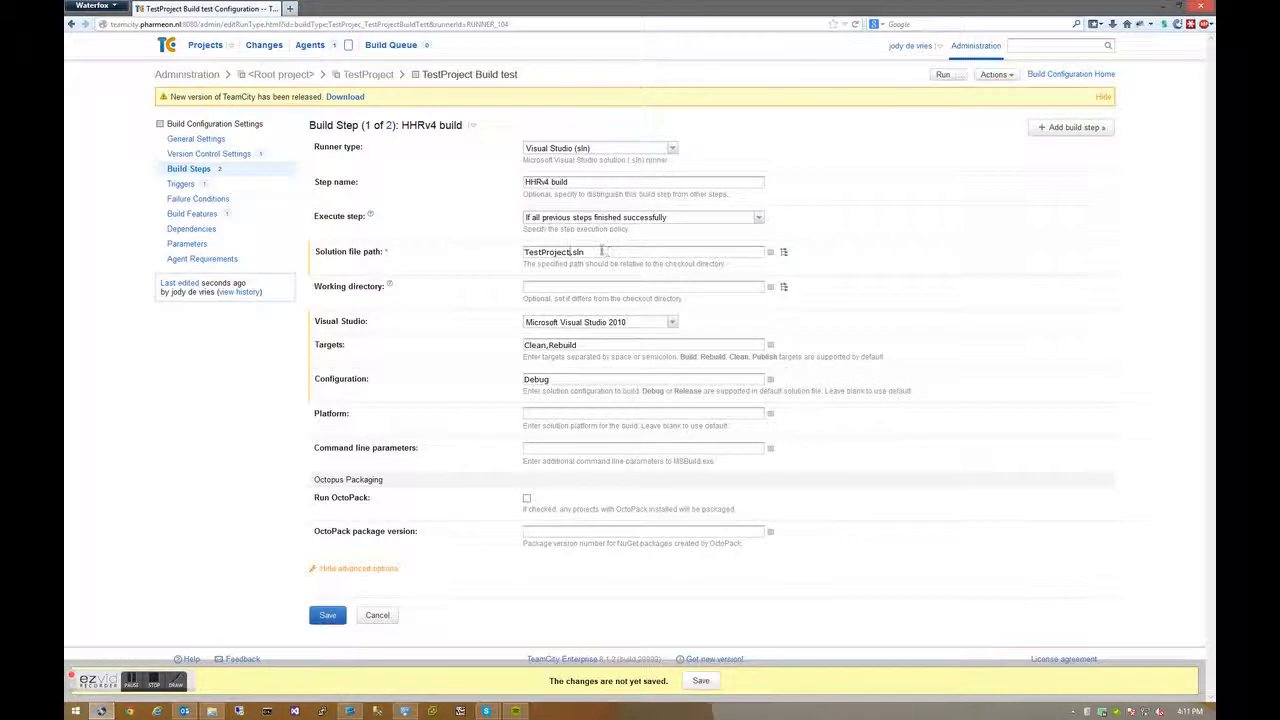
left_click_drag(550, 183, 391, 184)
key("BackSpace")
type("Test Project")
key("ctrl+shift+Left")
key("ctrl+c")
left_click(327, 616)
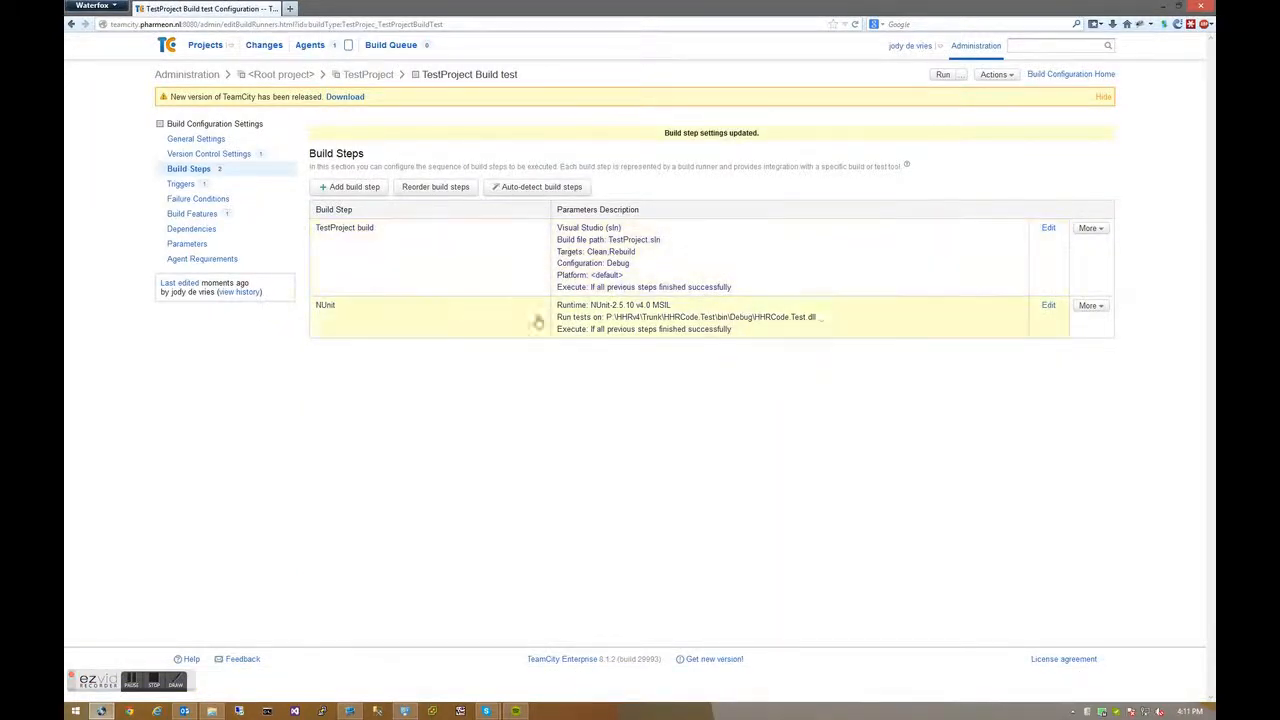
Set the Build test NUnit step's assembly path to P:\TestProject\Trunk\TestProject.Test\bin\Debug\TestProject.Test.dll, save it, and open the configuration's triggers
left_click(1048, 306)
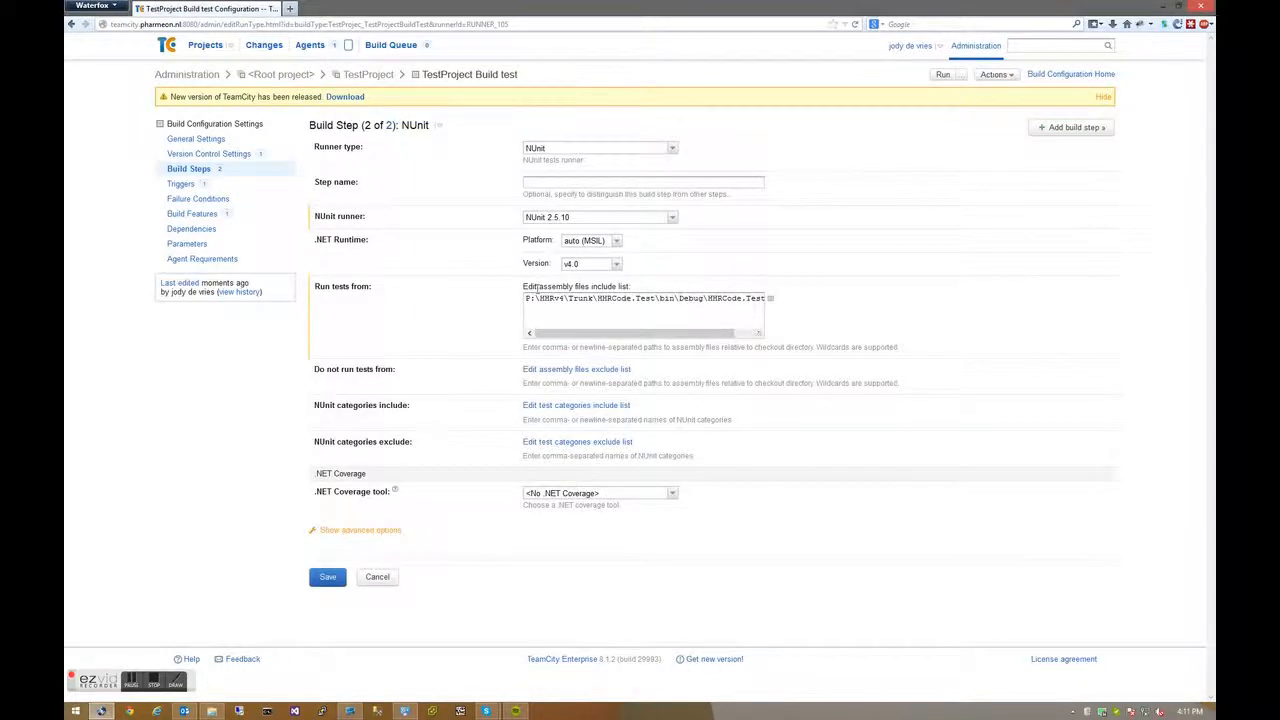
left_click_drag(567, 298, 537, 300)
key("ctrl+v")
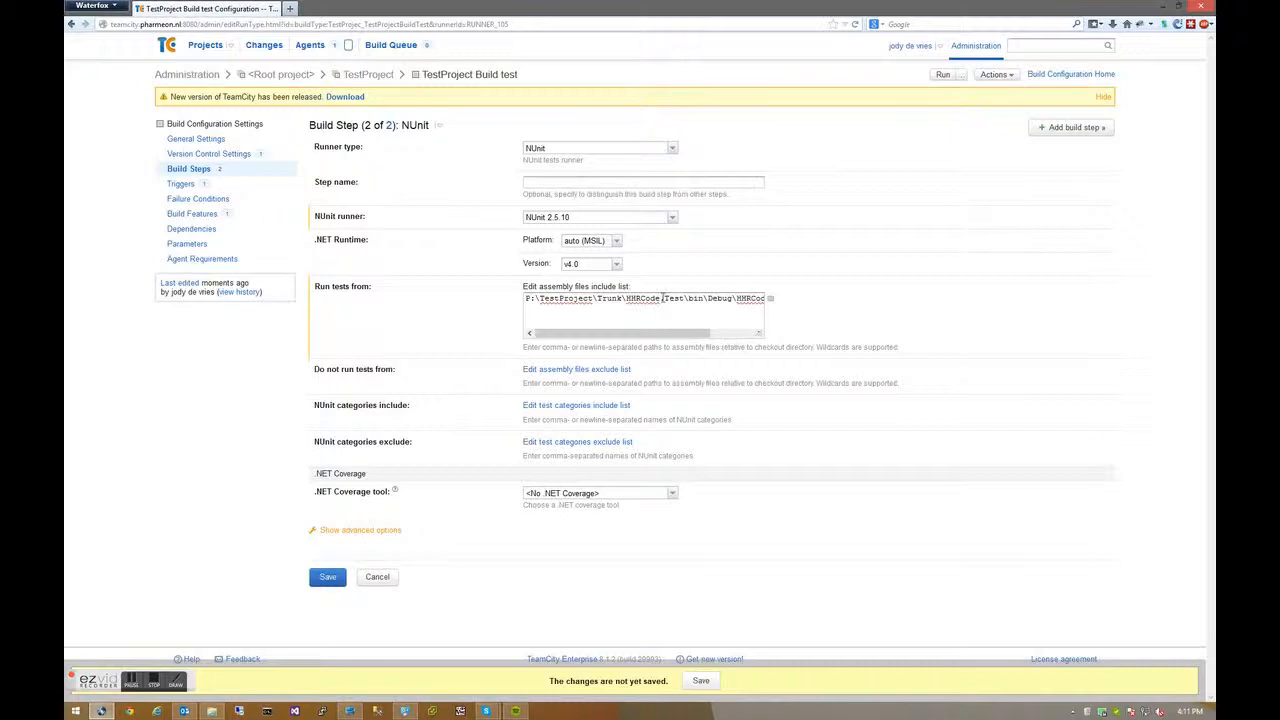
left_click_drag(659, 298, 628, 298)
key("ctrl+v")
left_click_drag(723, 298, 716, 340)
key("ctrl+v")
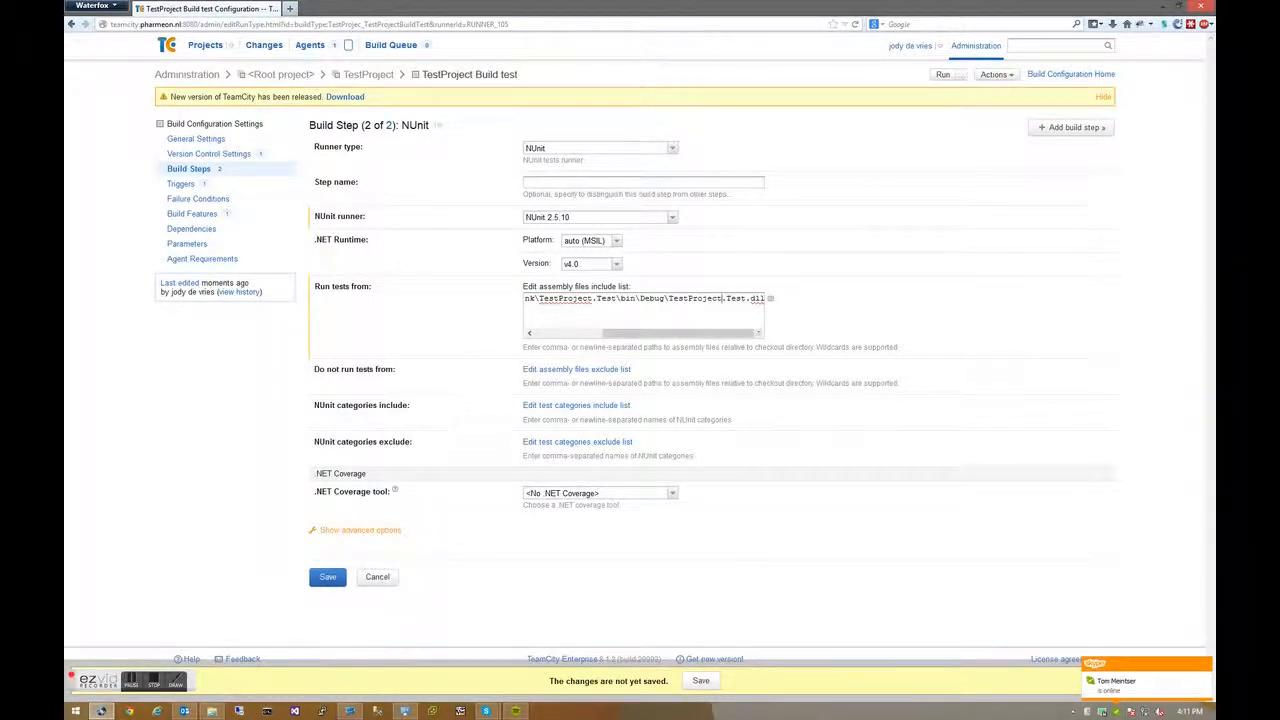
left_click(326, 578)
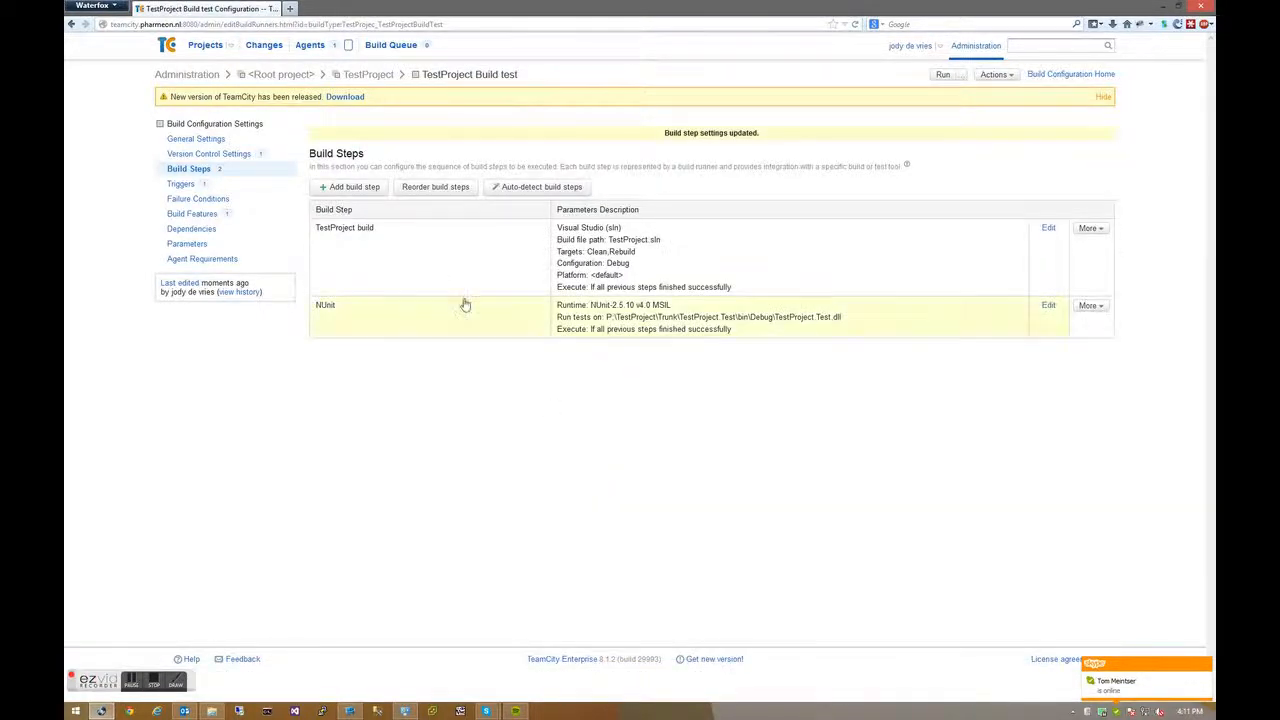
left_click(179, 185)
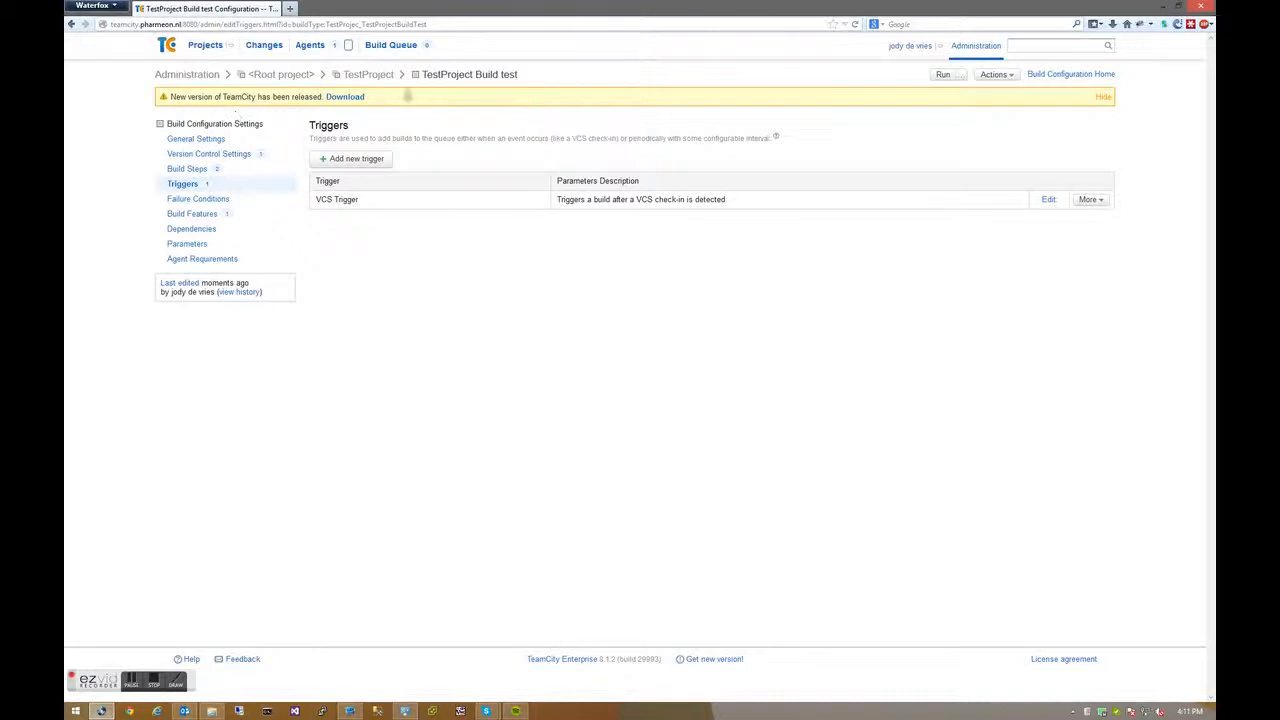
Rename TestProject's HHRv4 nightly coverage configuration to "TestProject Nightly build + Unit test + Coverage", regenerate its build configuration ID and save
left_click(369, 75)
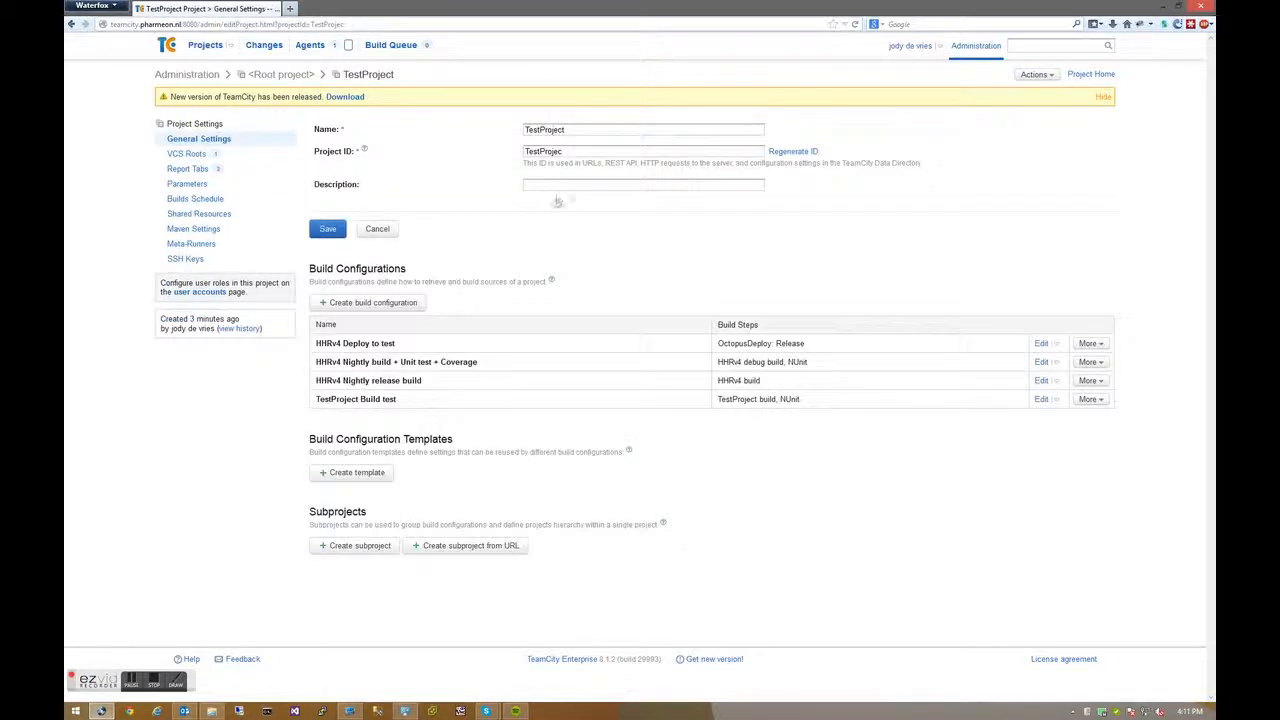
left_click_drag(434, 408, 318, 405)
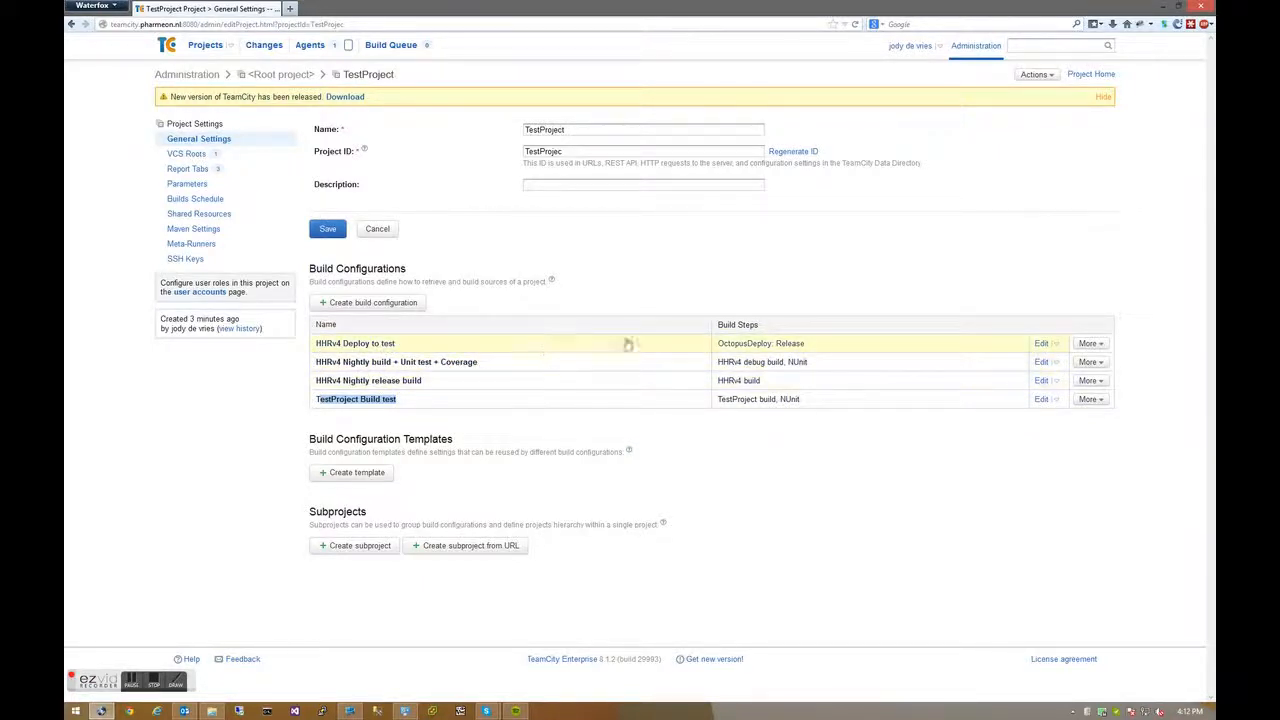
left_click(1041, 362)
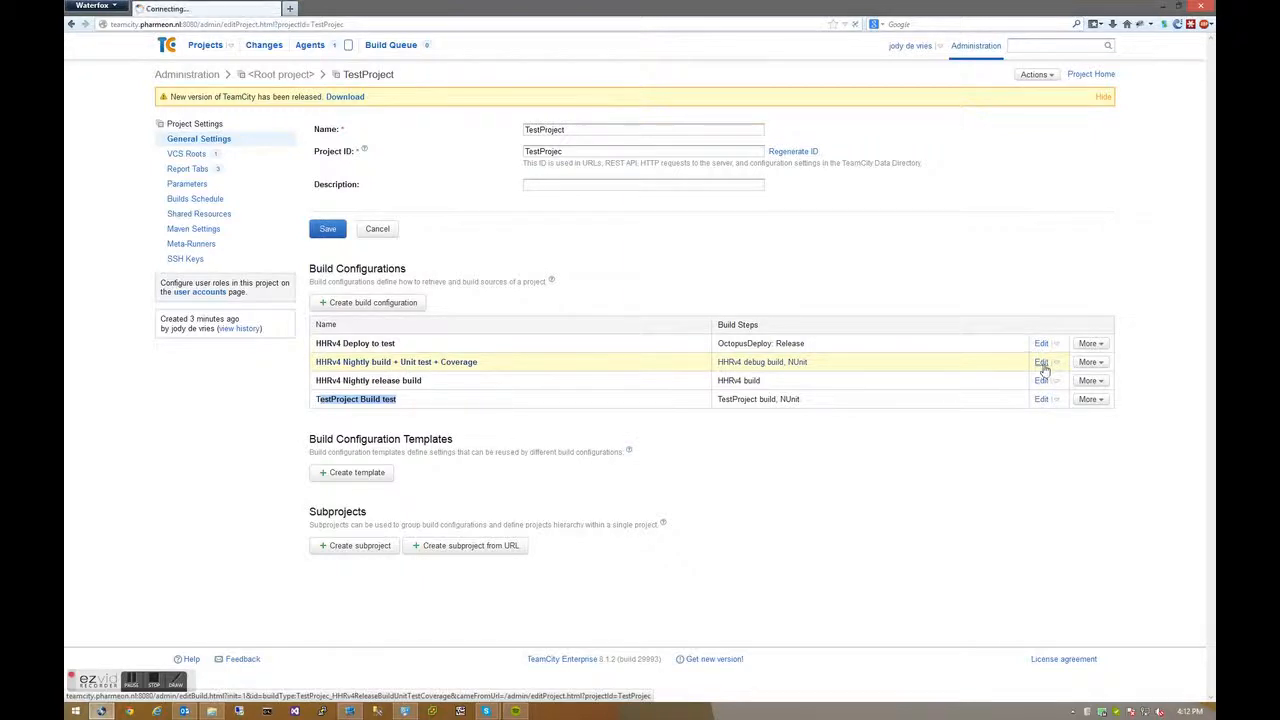
double_click(538, 129)
type("TestProject Nightly build + Unit test + Coverage")
left_click(793, 152)
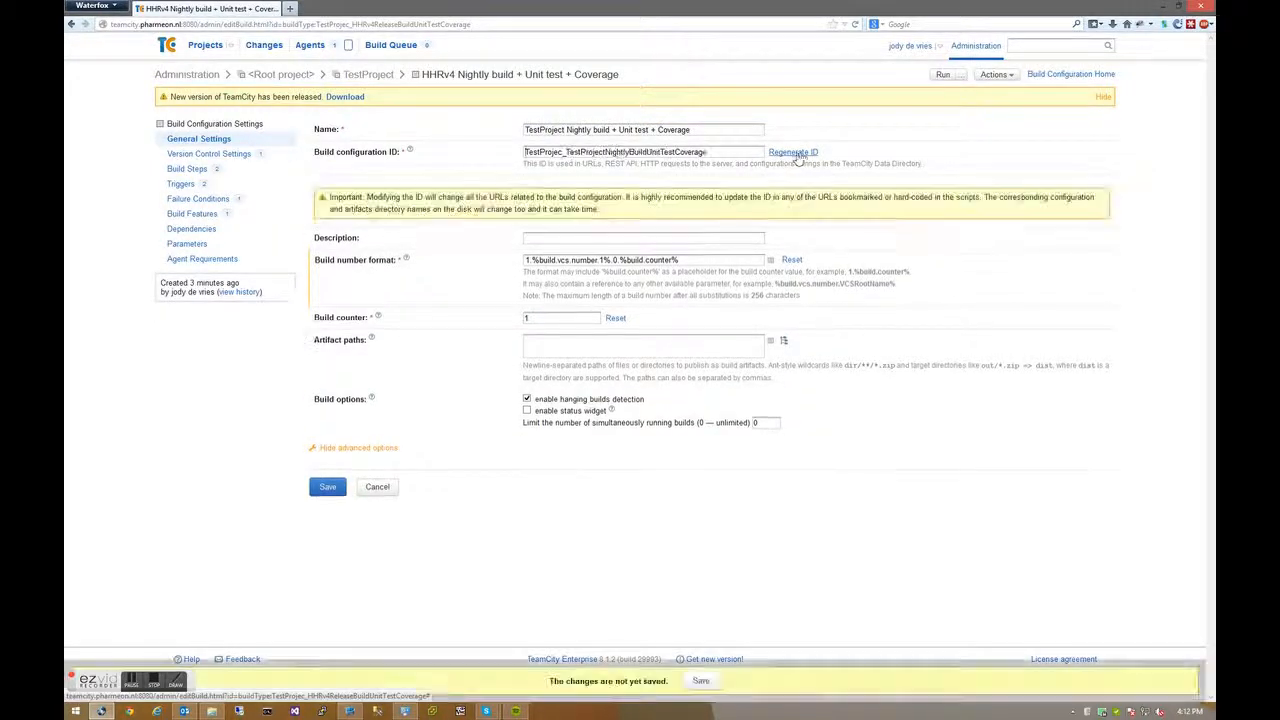
left_click(327, 487)
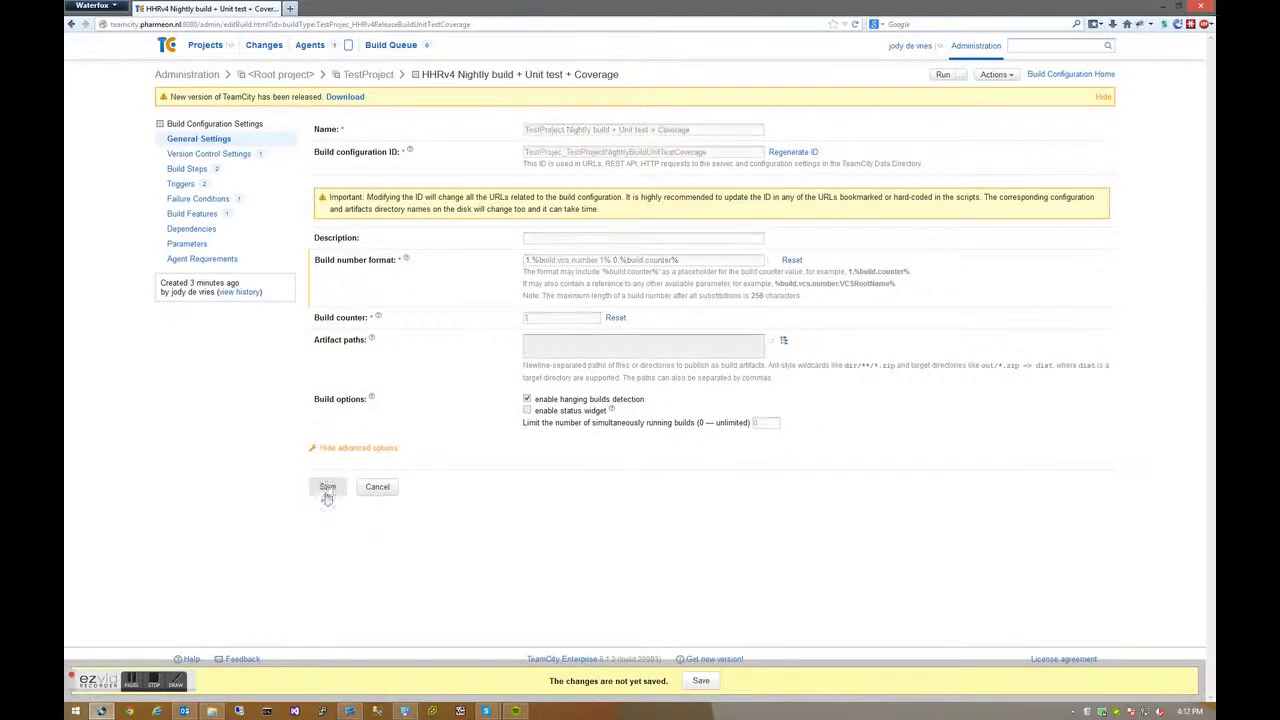
Rename the nightly configuration's HHRv4 debug build step to "TestProject debug build", set its solution file path to TestProject.sln and save
left_click(200, 171)
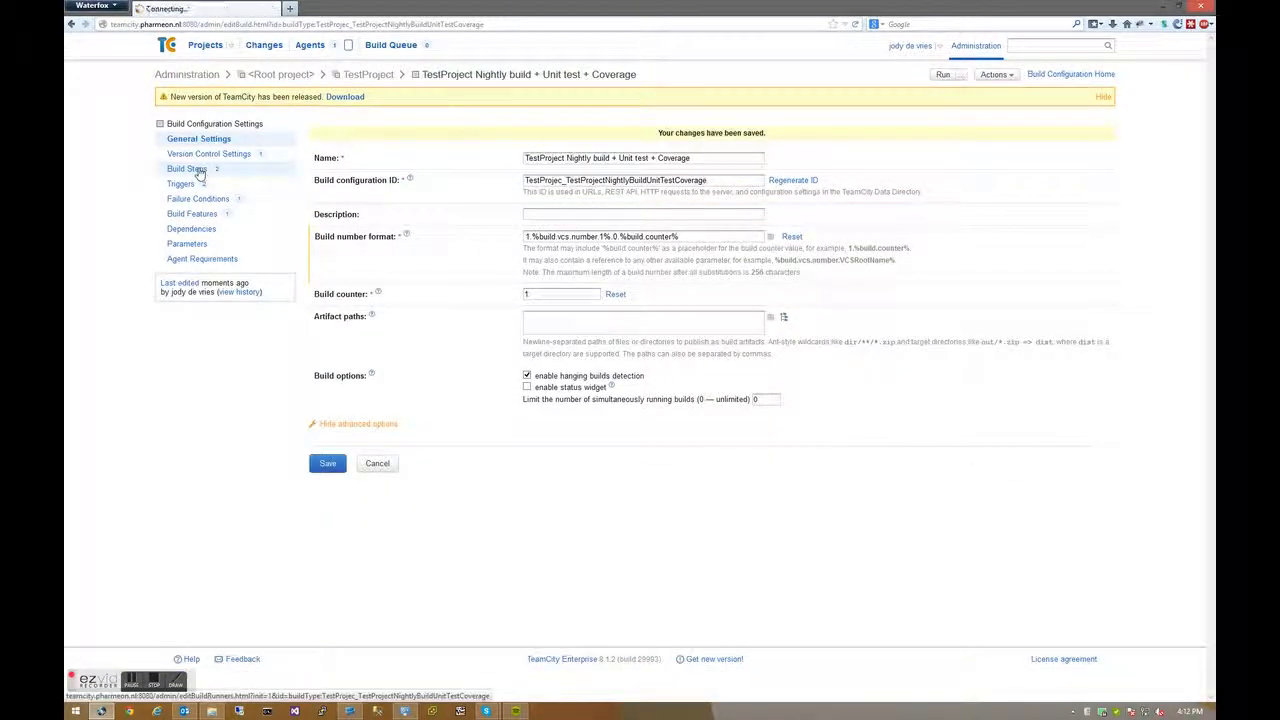
left_click(1048, 199)
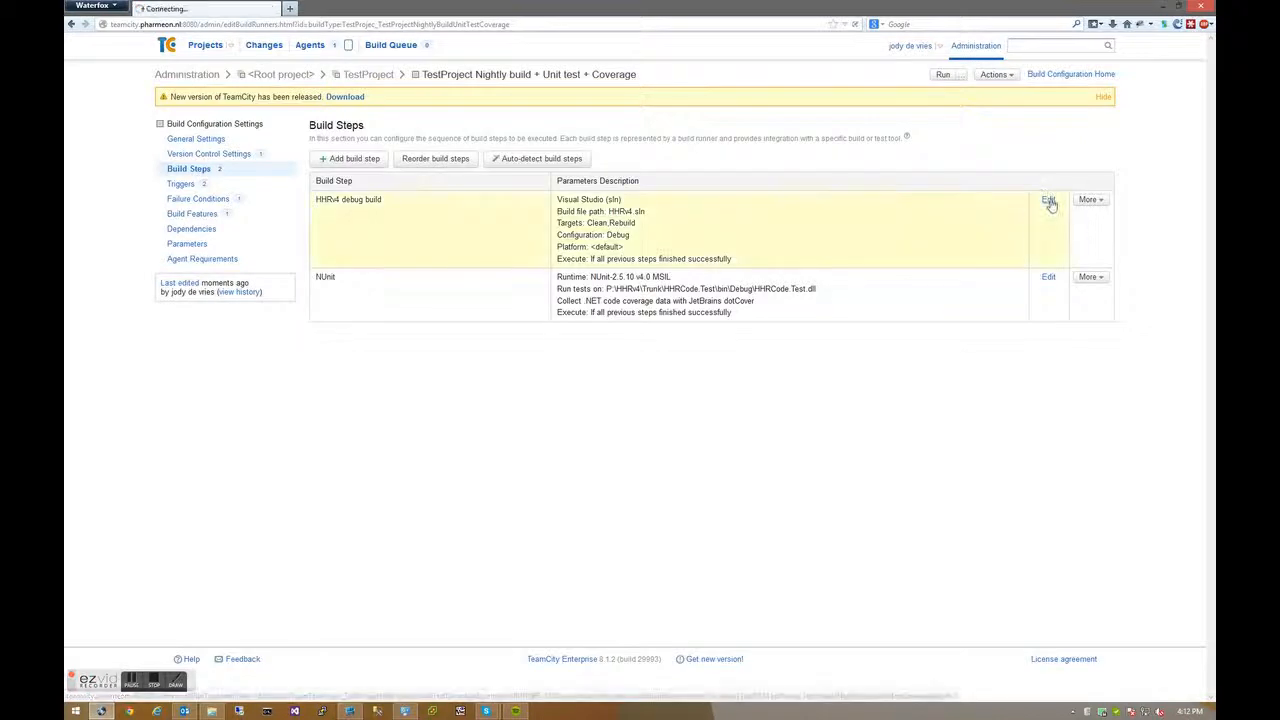
double_click(538, 182)
type("TestProject debug build")
double_click(543, 252)
type("TestProject")
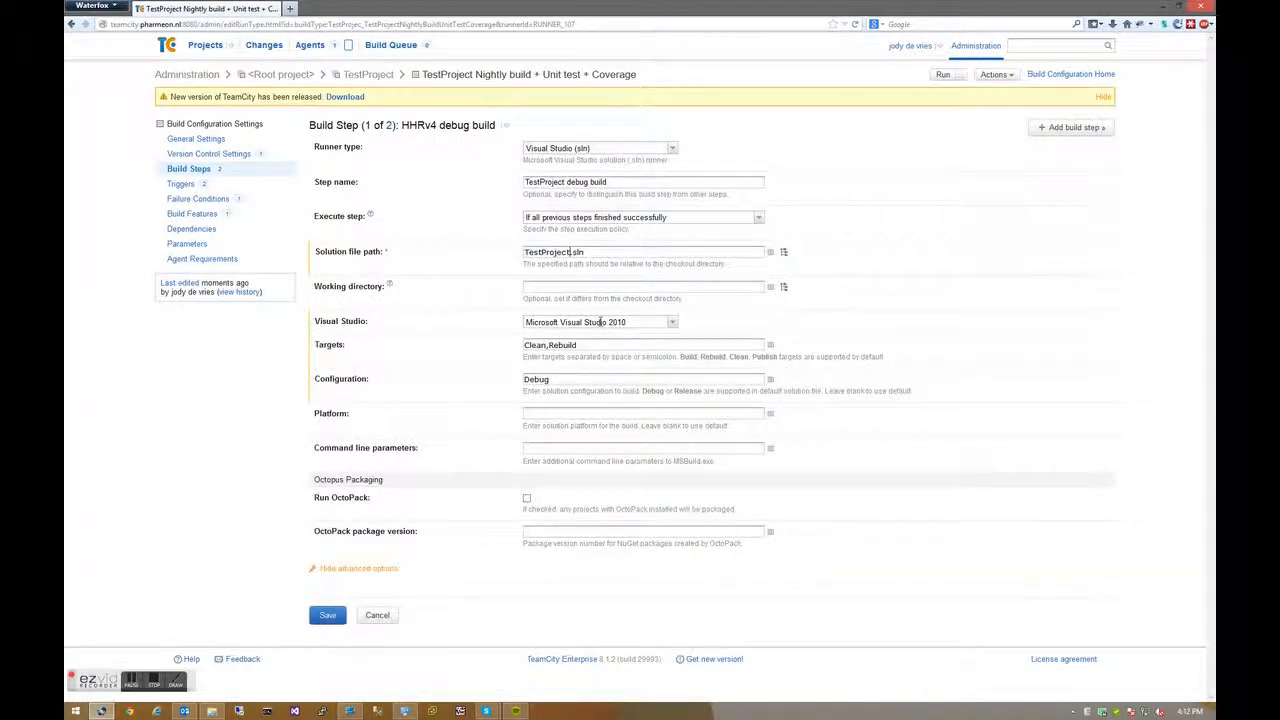
left_click(327, 615)
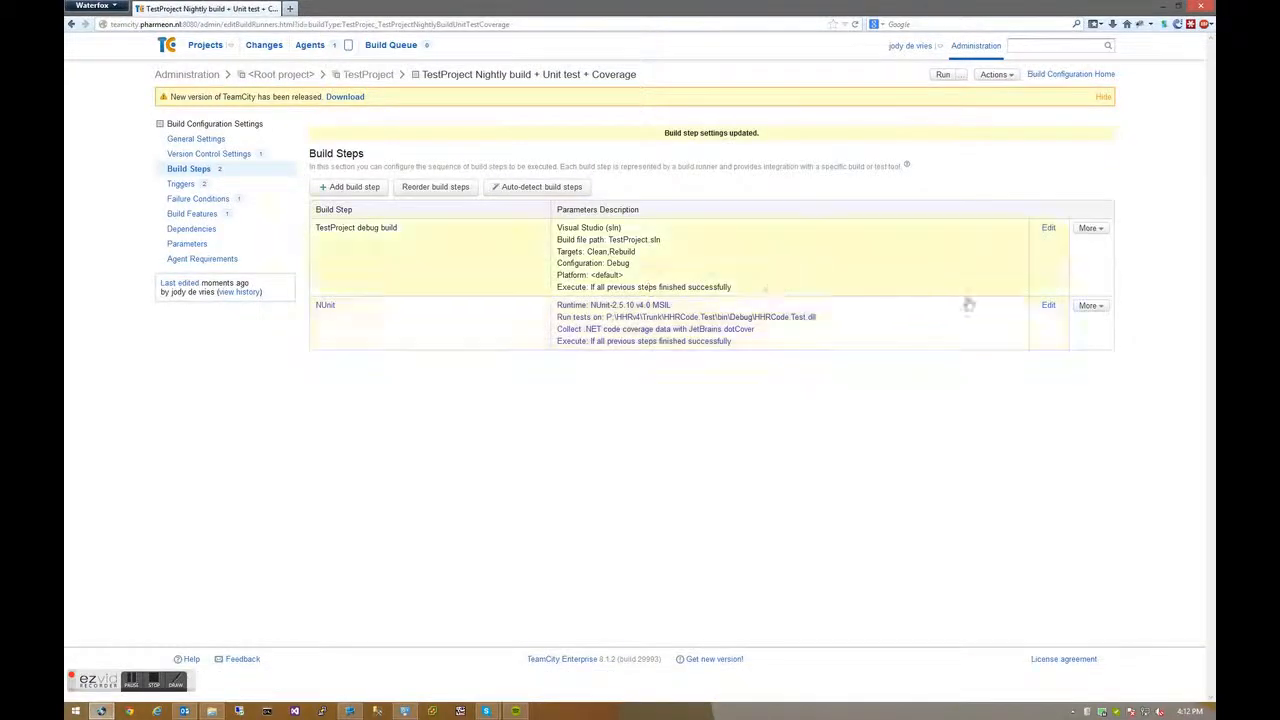
Set the nightly NUnit step's assembly include path to P:\TestProject\Trunk\TestProject.Test\bin\Debug\TestProject.Test.dll
left_click(1048, 308)
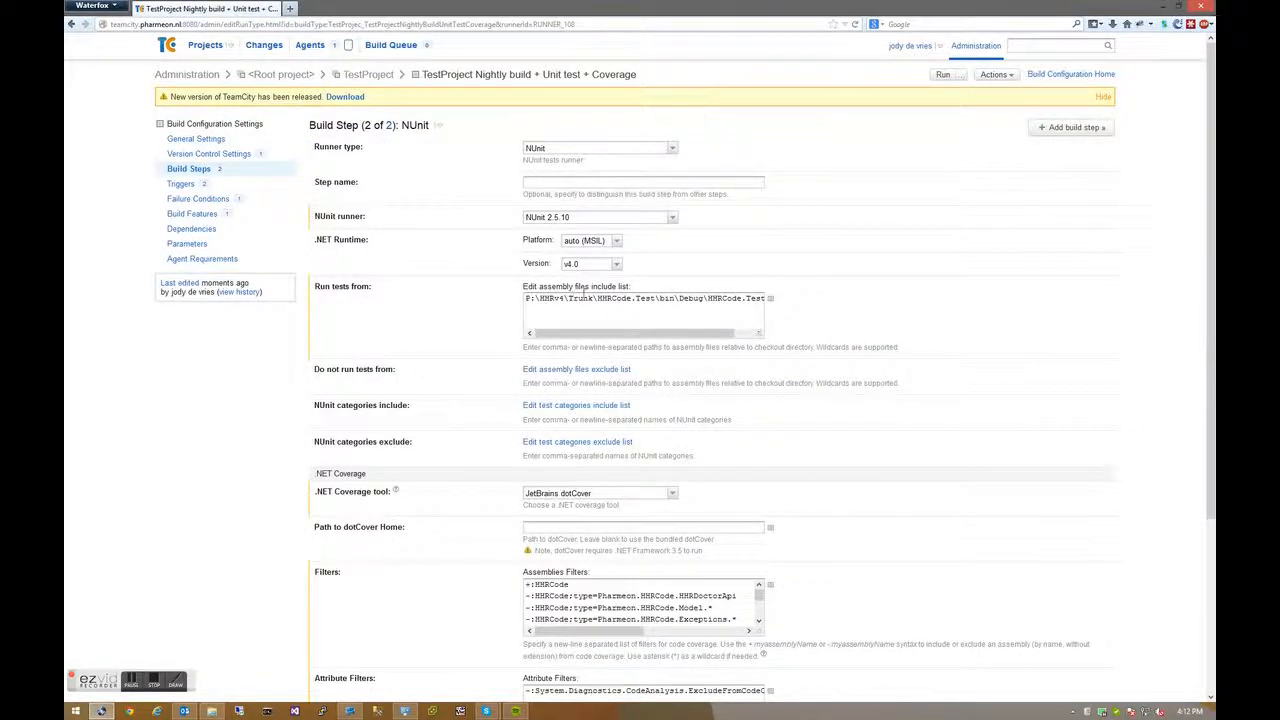
scroll(583, 289, "down", 1)
double_click(713, 230)
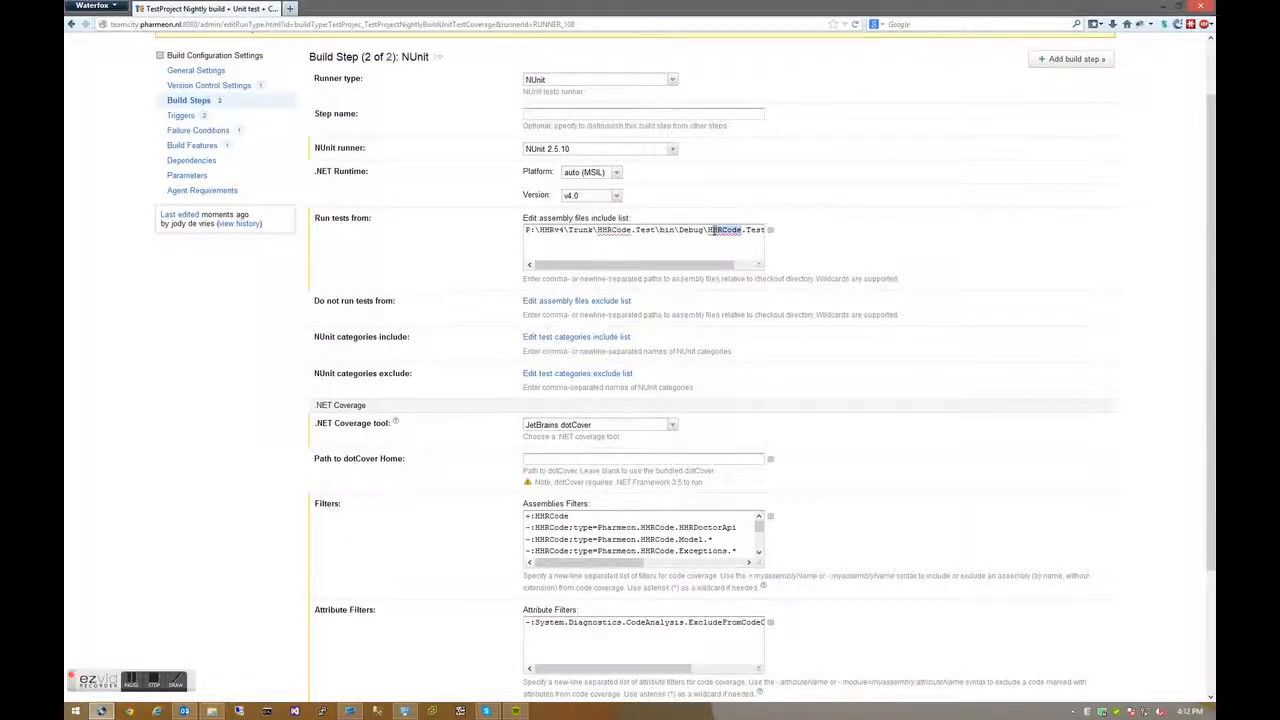
key("ctrl+v")
left_click_drag(632, 230, 547, 232)
key("ctrl+v")
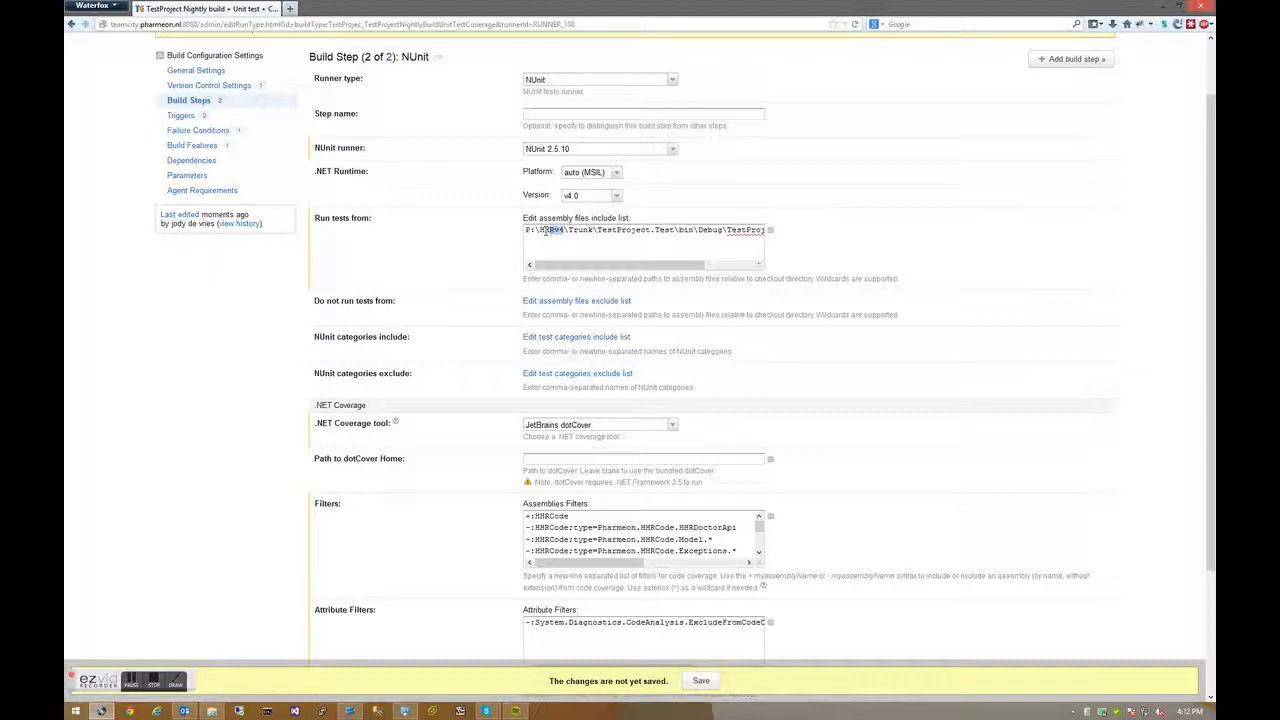
type("TestProject")
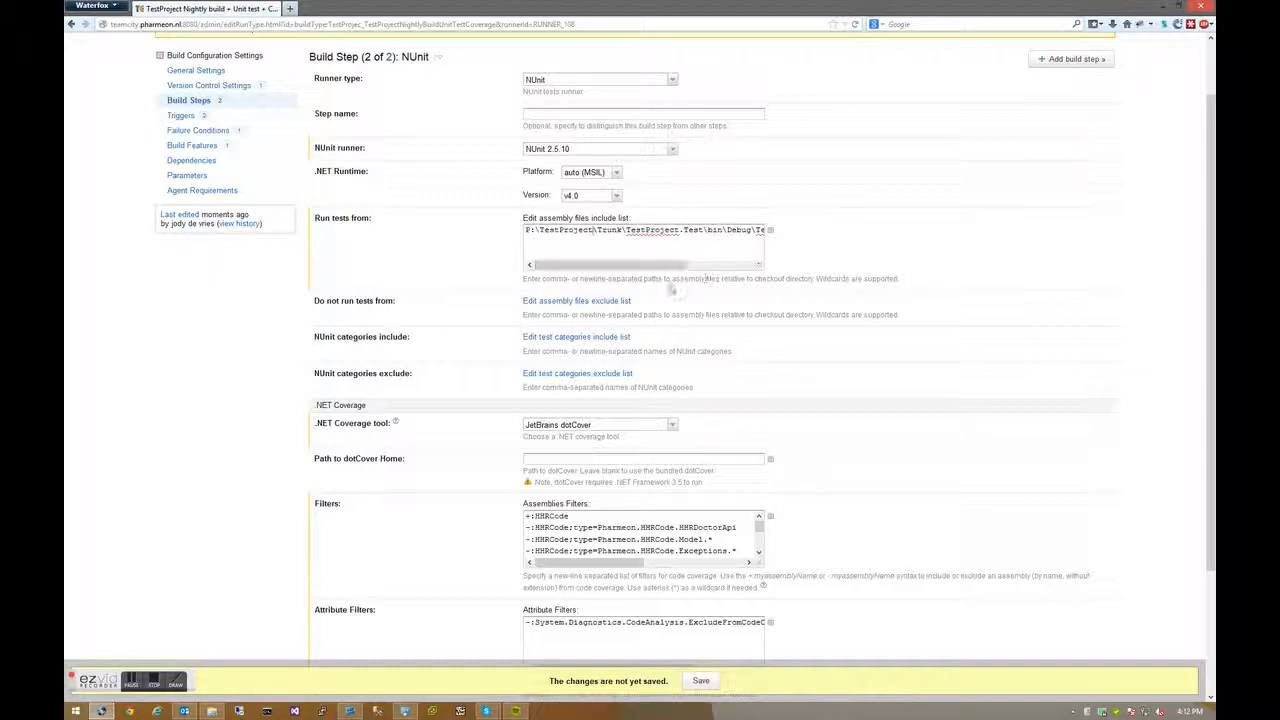
Enlarge the dotCover assemblies filter list to examine its entries, and save the nightly NUnit step
scroll(886, 423, "down", 3)
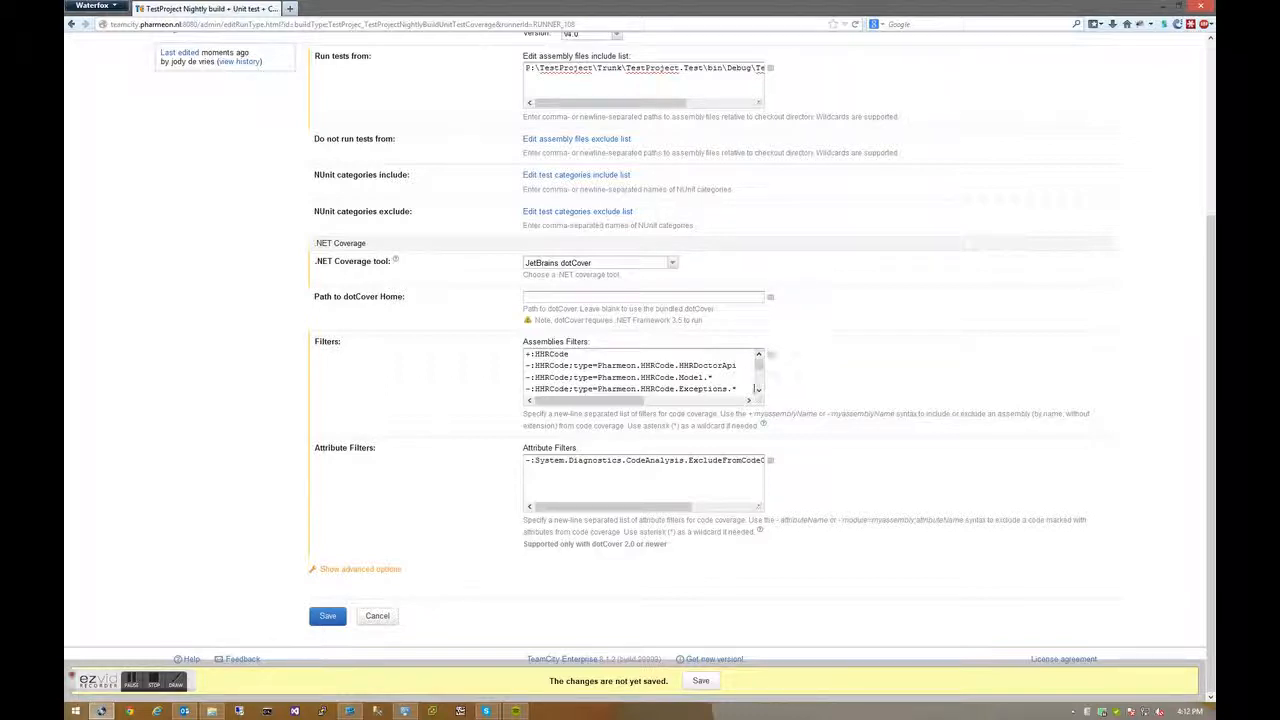
left_click_drag(759, 400, 773, 400)
left_click(638, 371)
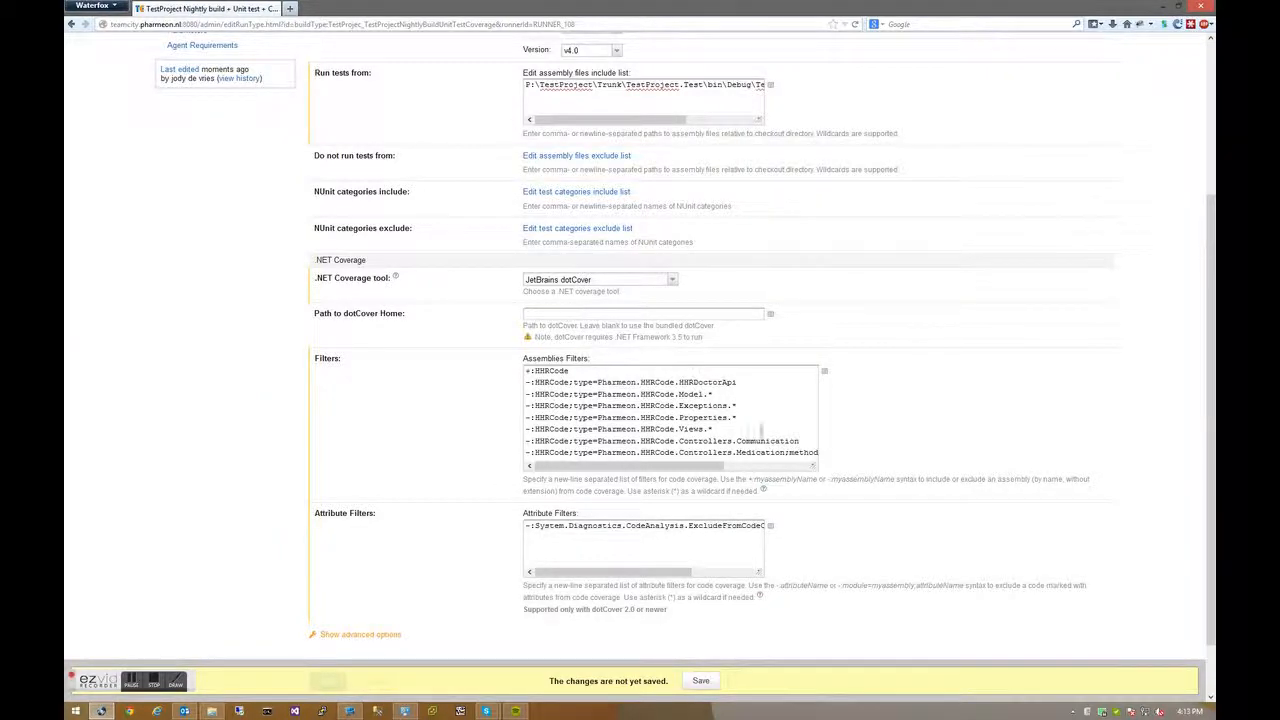
scroll(751, 436, "down", 1)
scroll(751, 436, "down", 1)
left_click(328, 616)
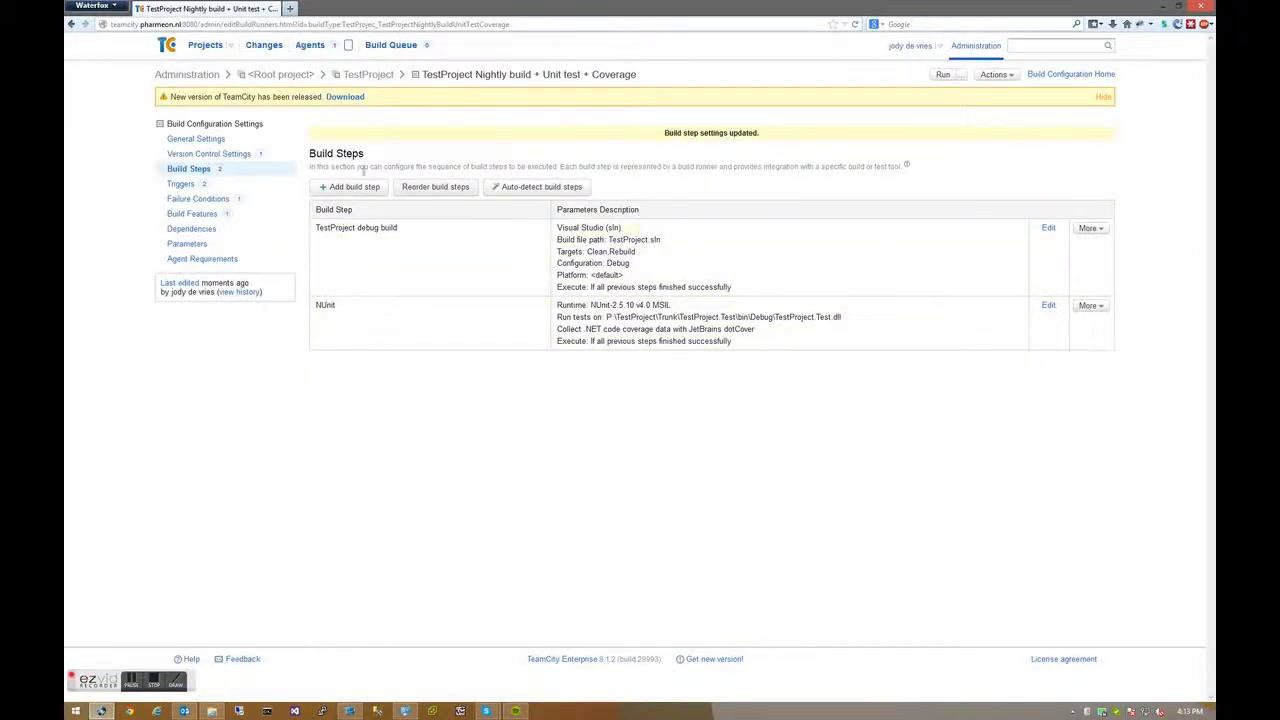
Check the nightly triggers, and set the failure condition to fail the build when method coverage is less than 90
left_click(182, 186)
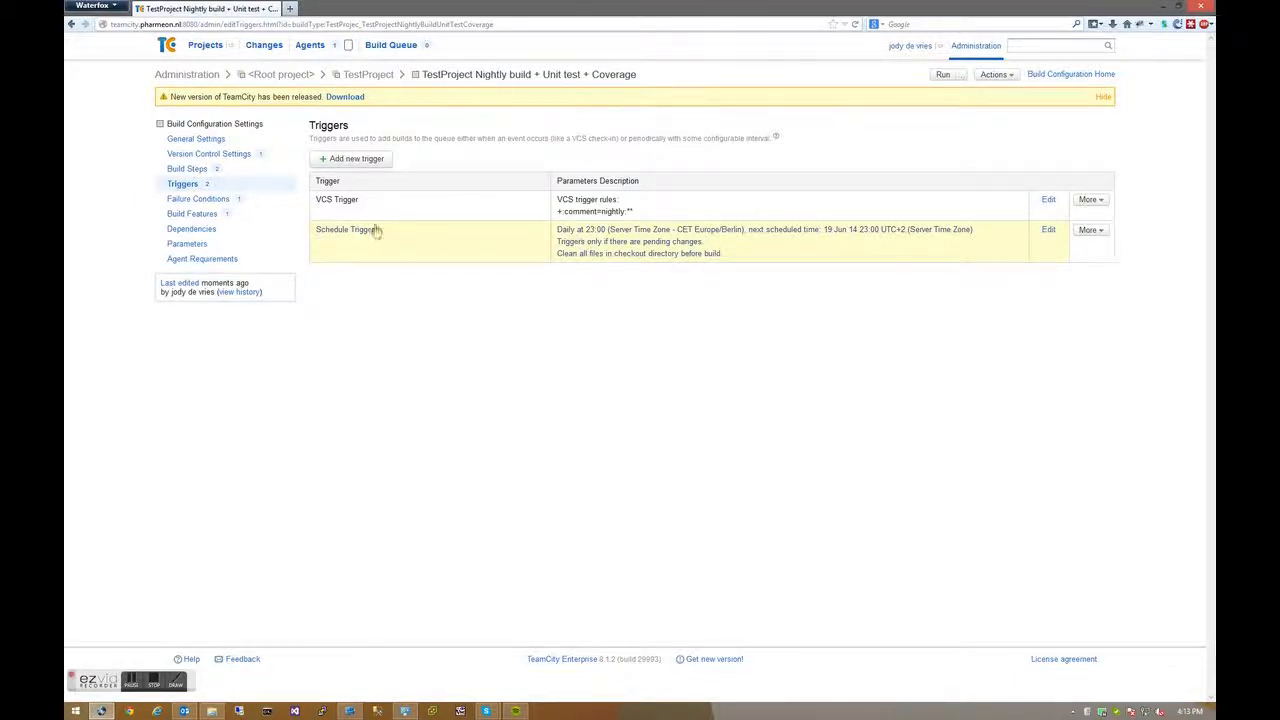
left_click(201, 200)
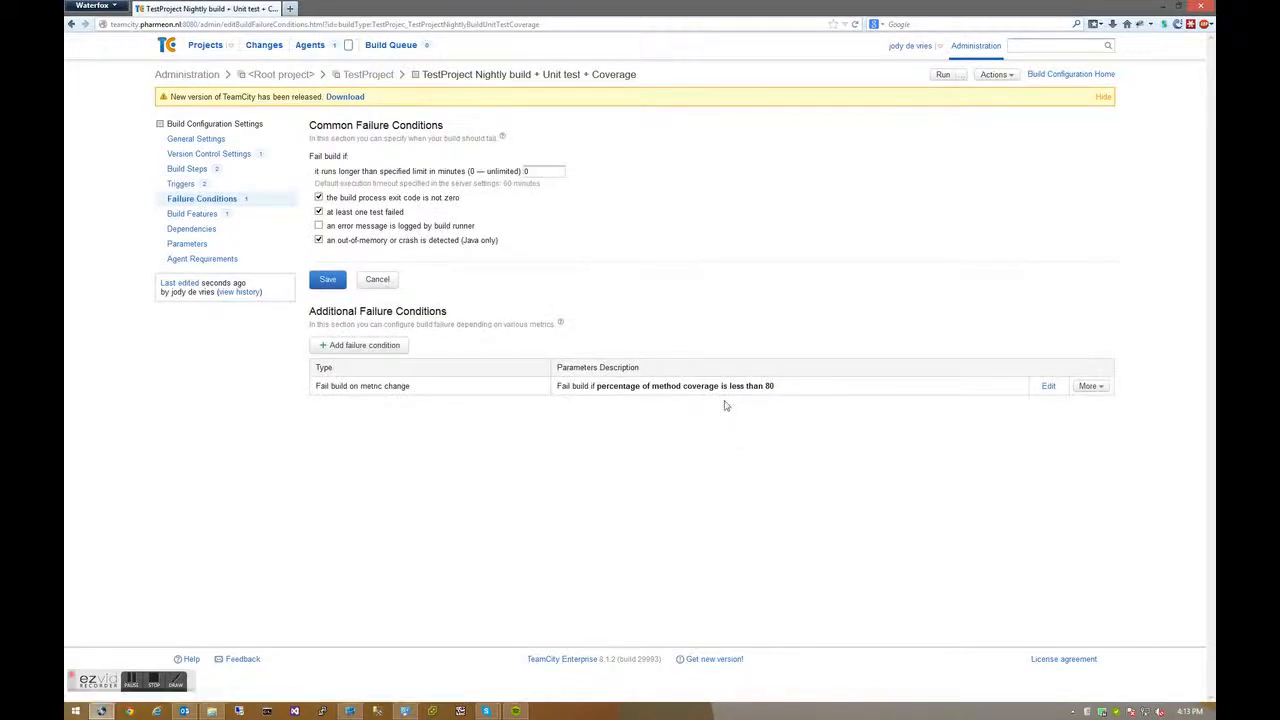
left_click(1047, 386)
double_click(643, 391)
type("90")
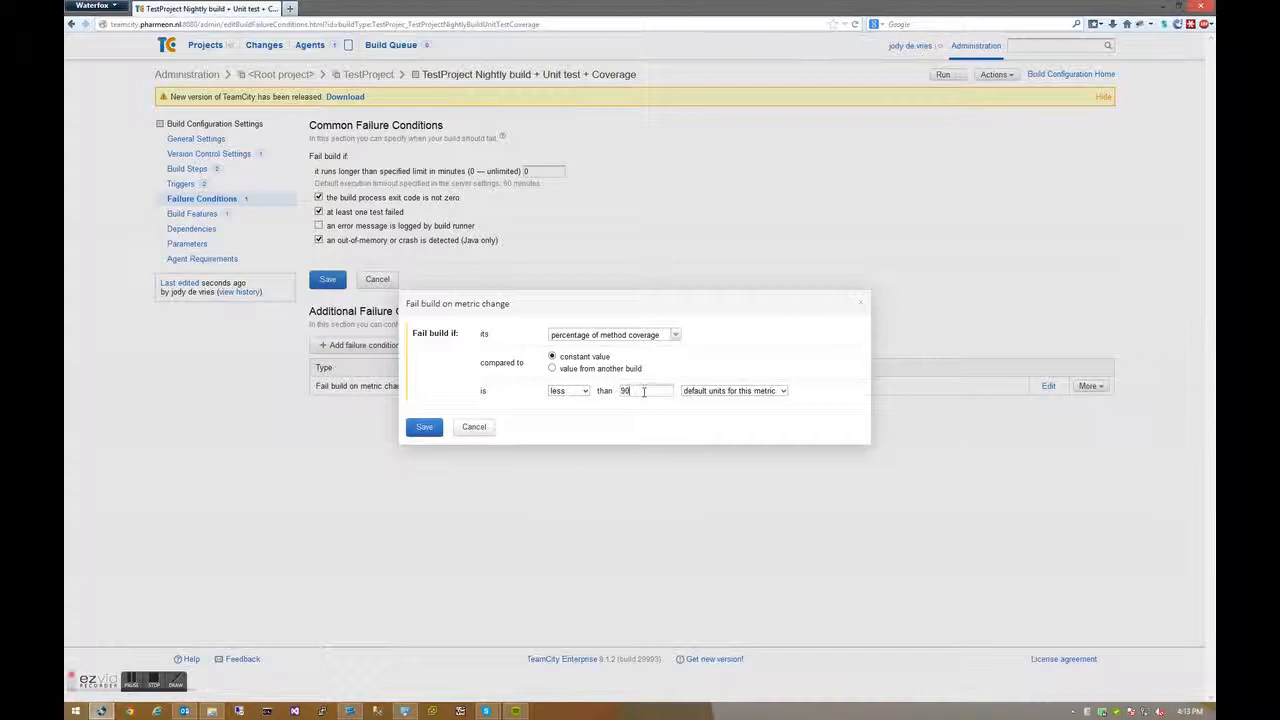
left_click(424, 427)
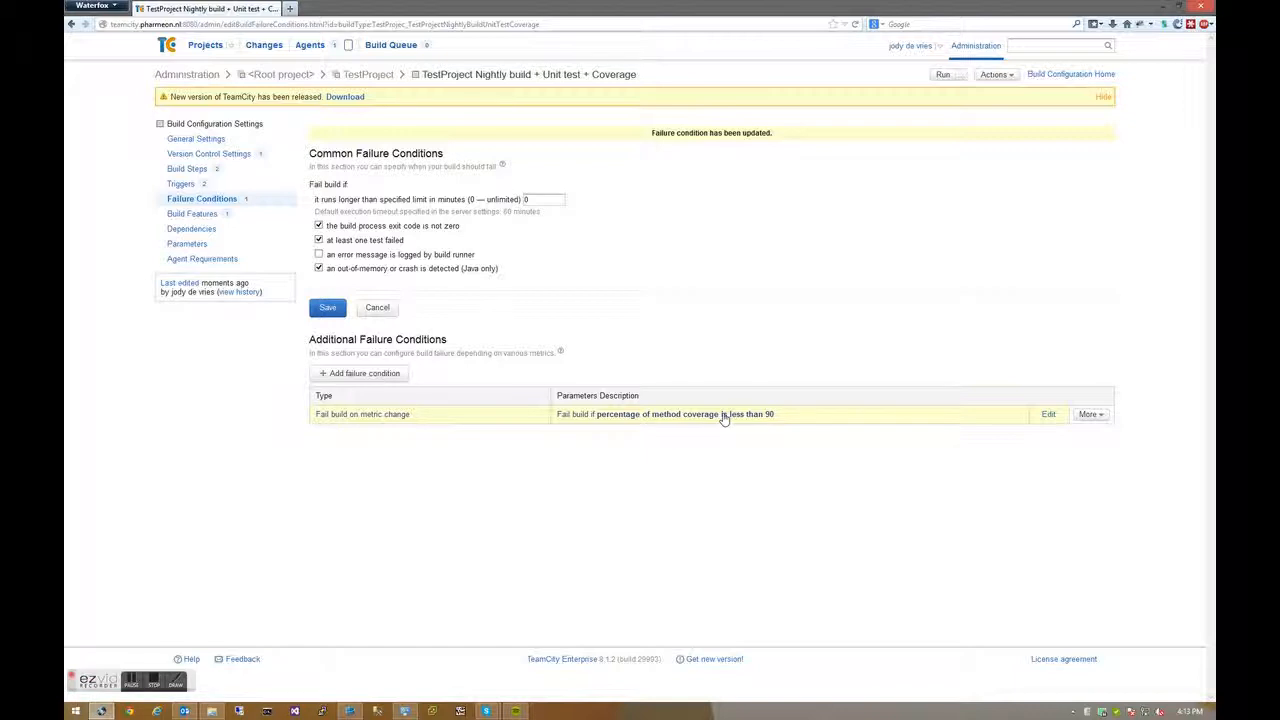
Check the nightly coverage build's features, and rename the HHRv4 Nightly release build configuration to "TestProject Nightly release build", regenerating its ID and saving
left_click(220, 216)
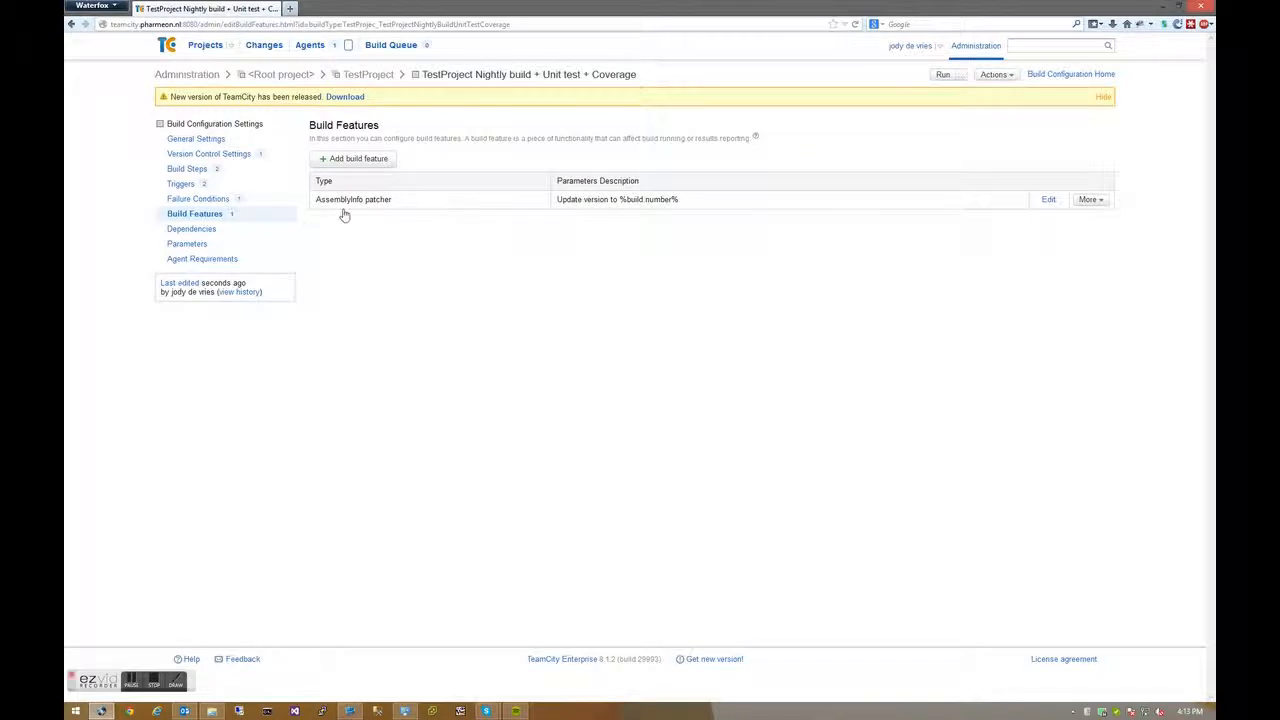
left_click(368, 74)
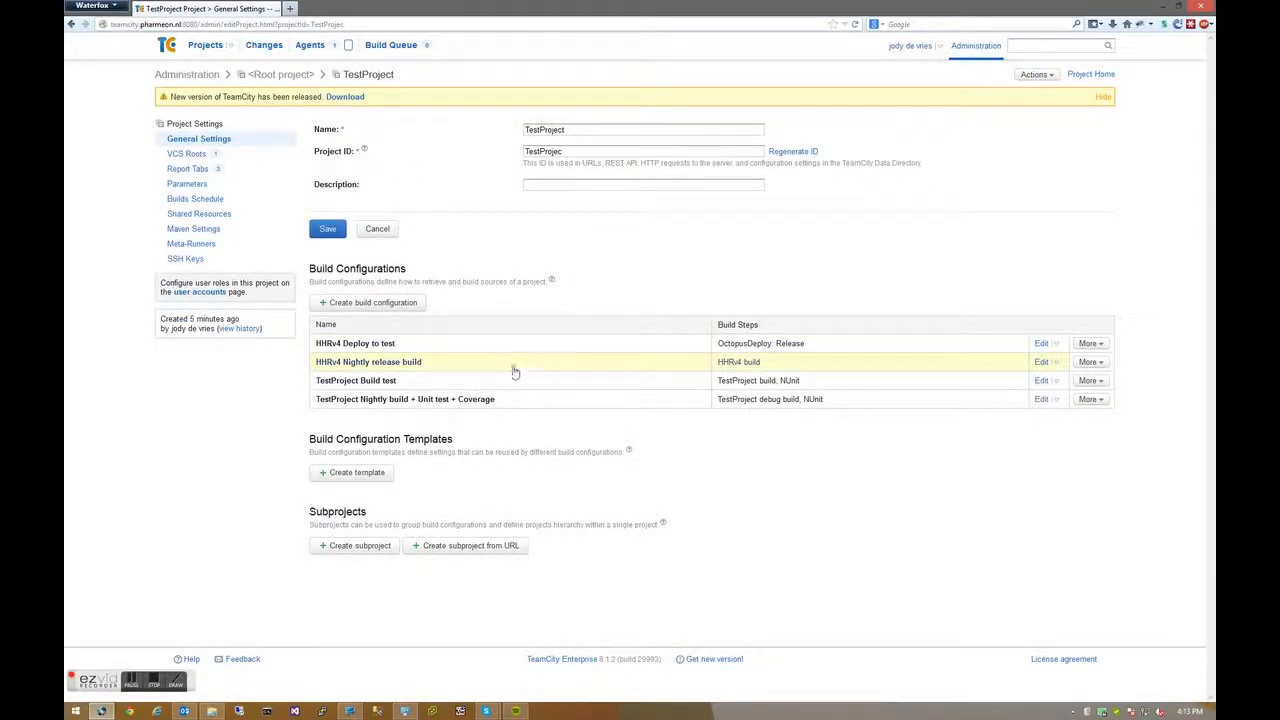
left_click(388, 366)
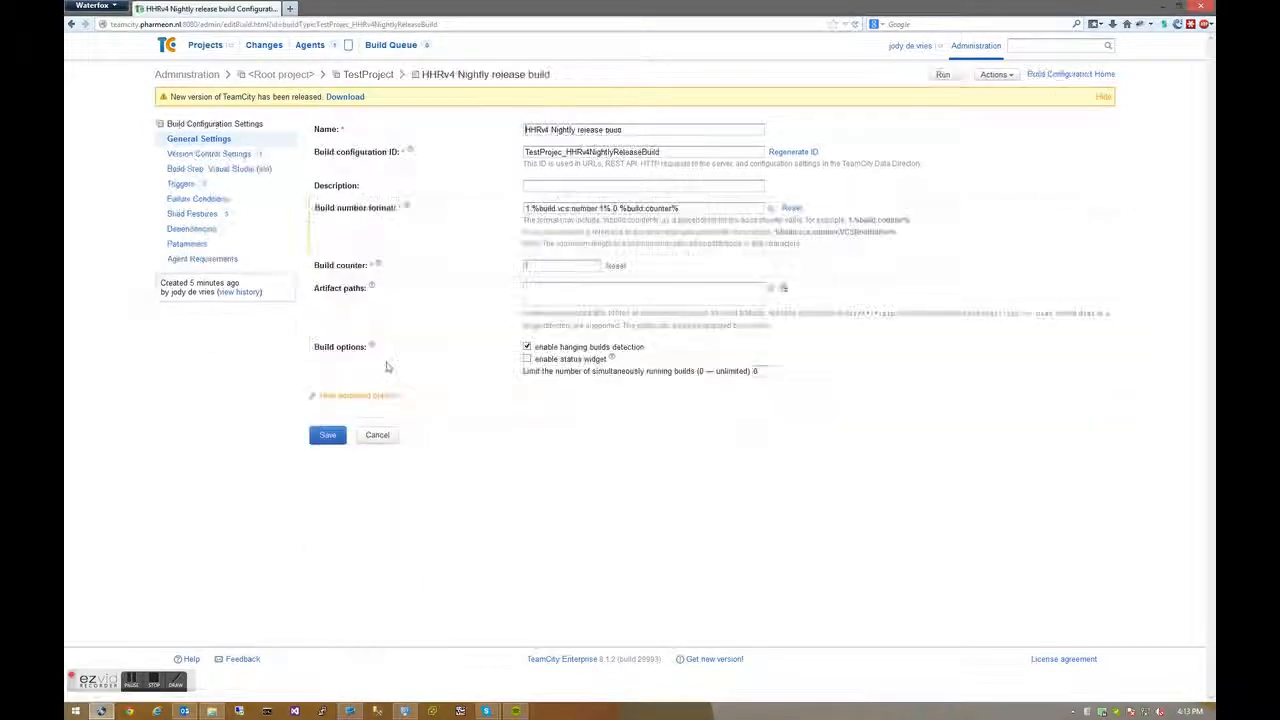
double_click(548, 129)
type("TestProject")
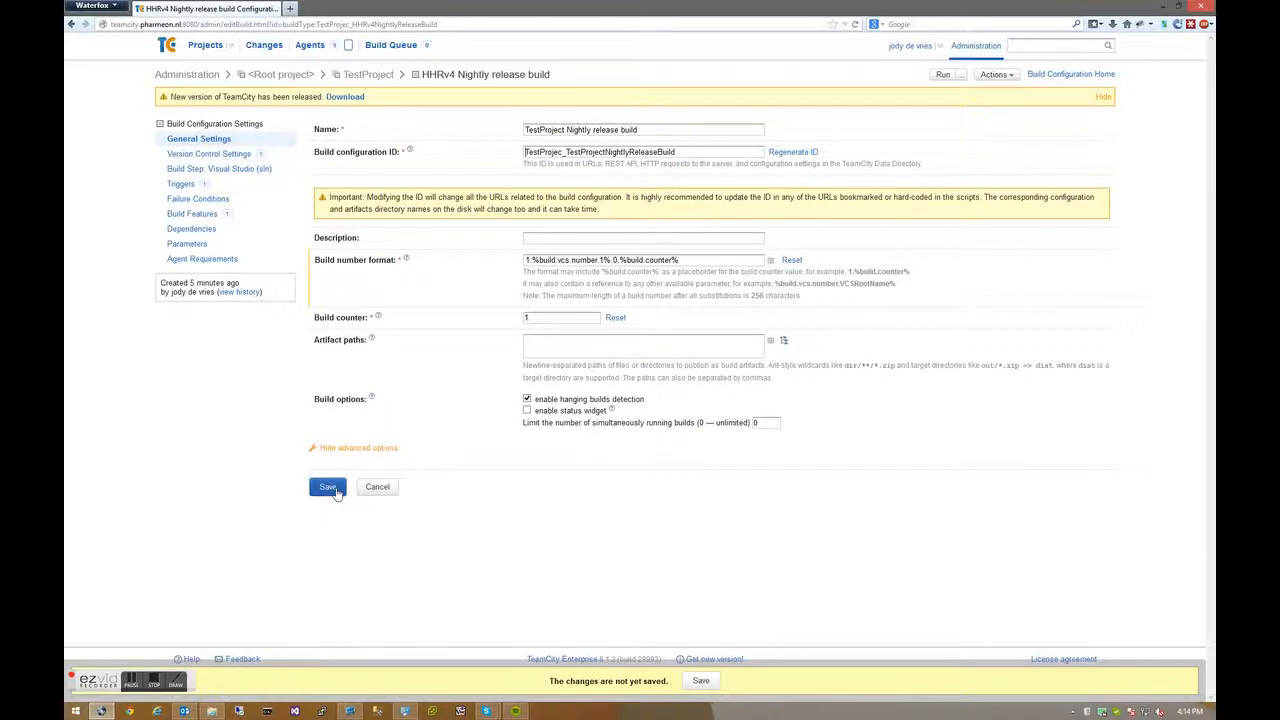
left_click(328, 487)
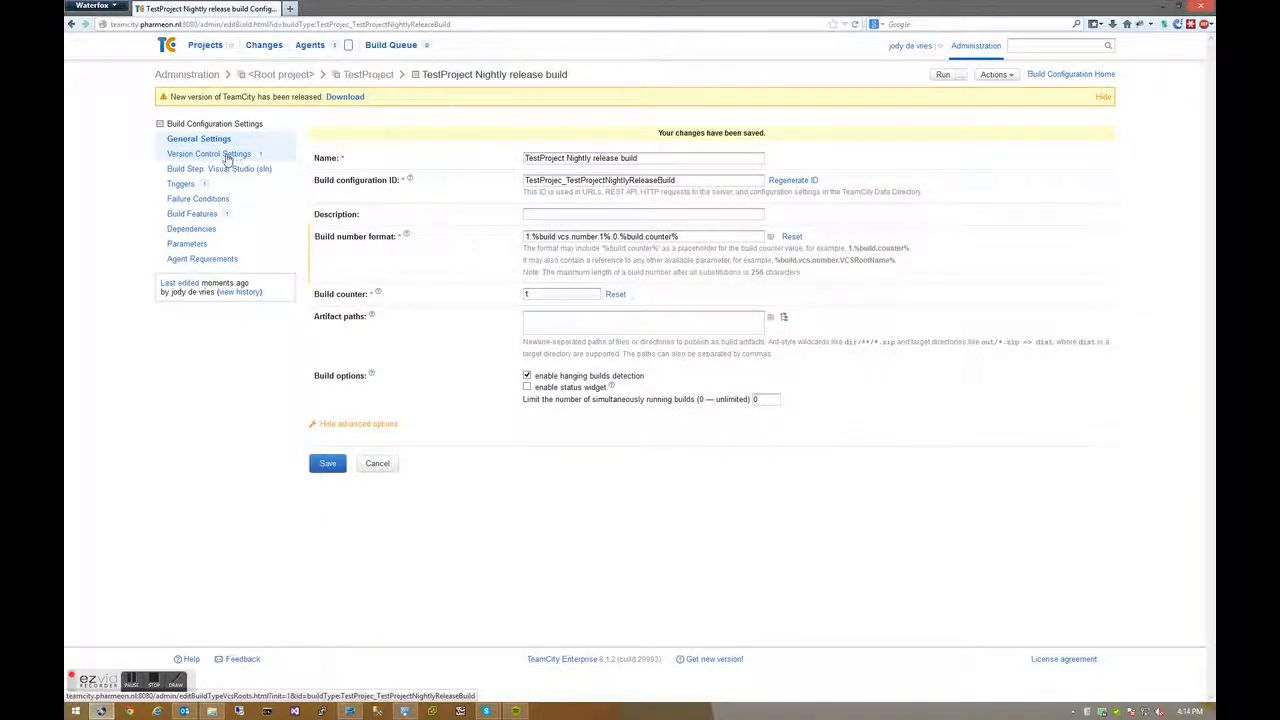
Set the nightly release build's custom checkout directory to P:\TestProject\Trunk and save the version control settings
left_click(227, 156)
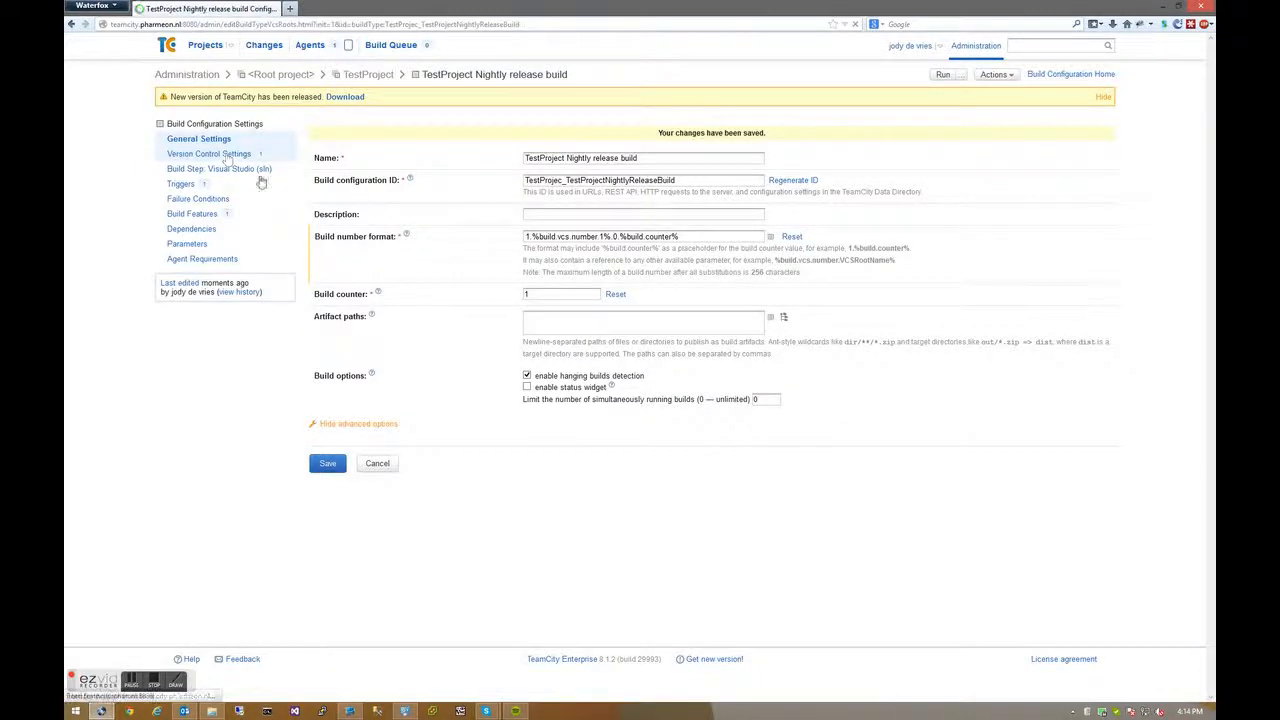
left_click_drag(557, 336, 533, 332)
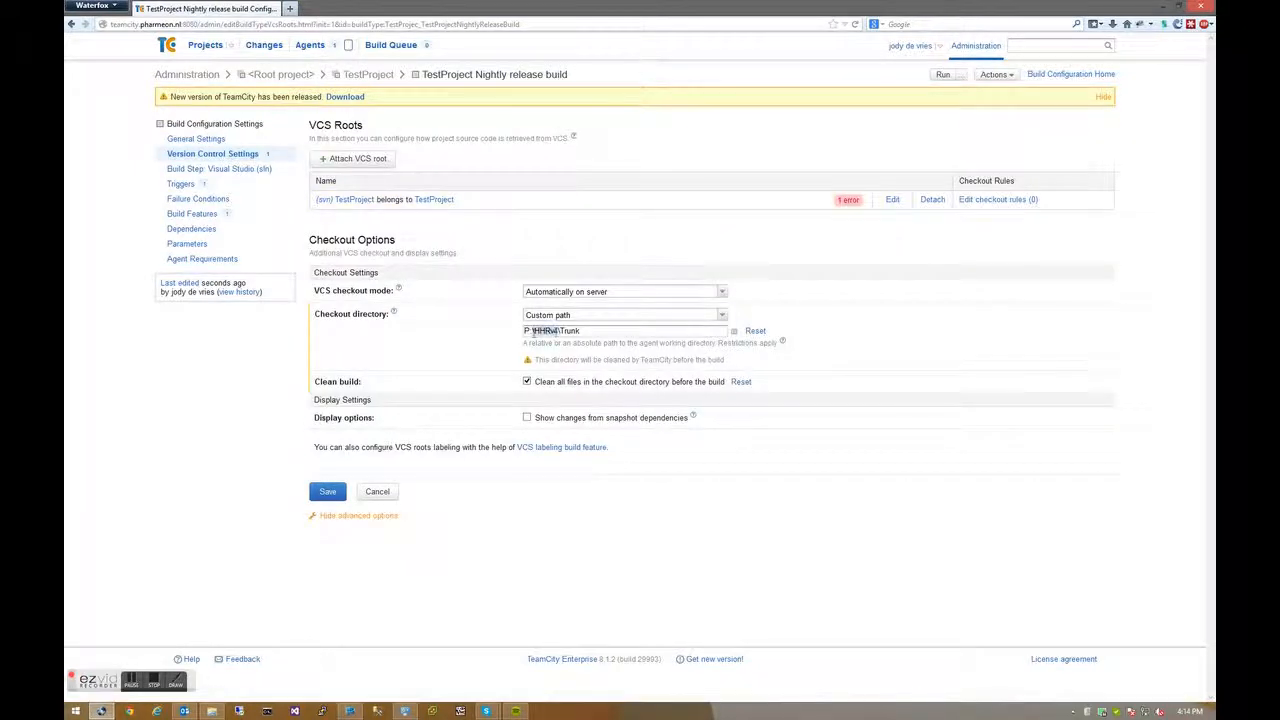
type("TestProject")
left_click(327, 492)
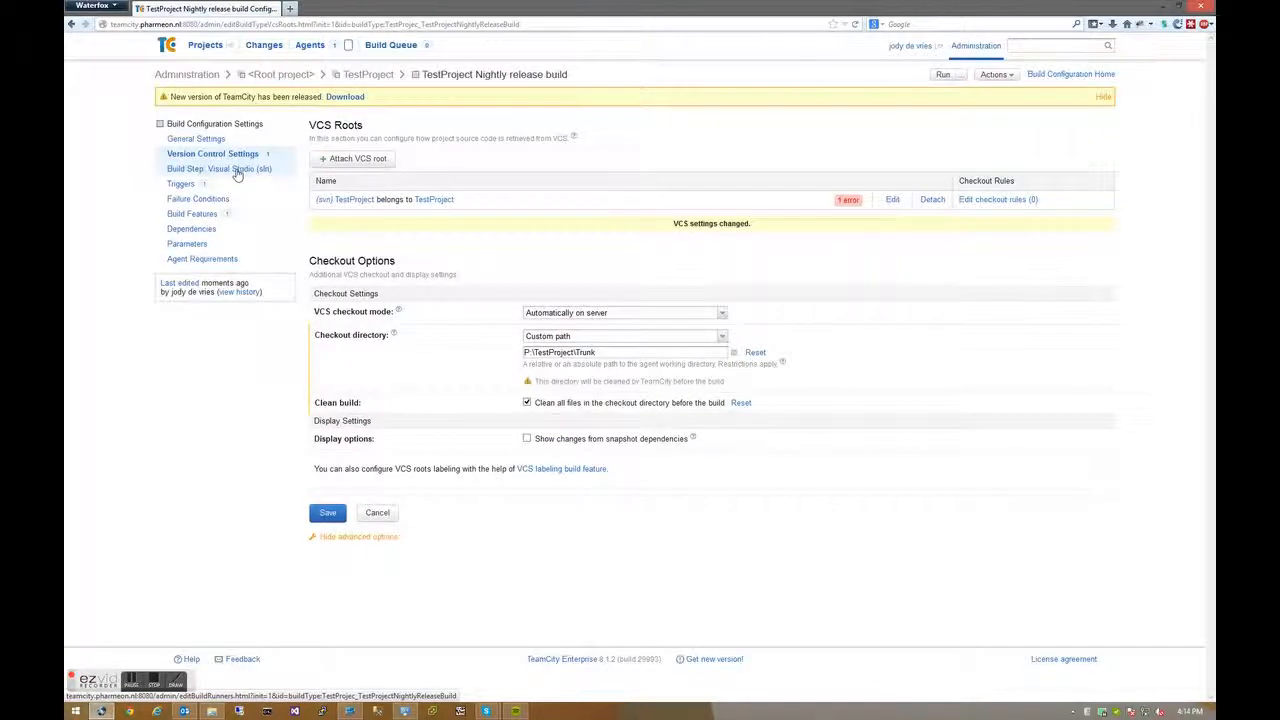
Rename the nightly release build's Visual Studio step to "TestProject build", set its solution file path to TestProject.sln, save, and check the configuration's triggers
left_click(237, 170)
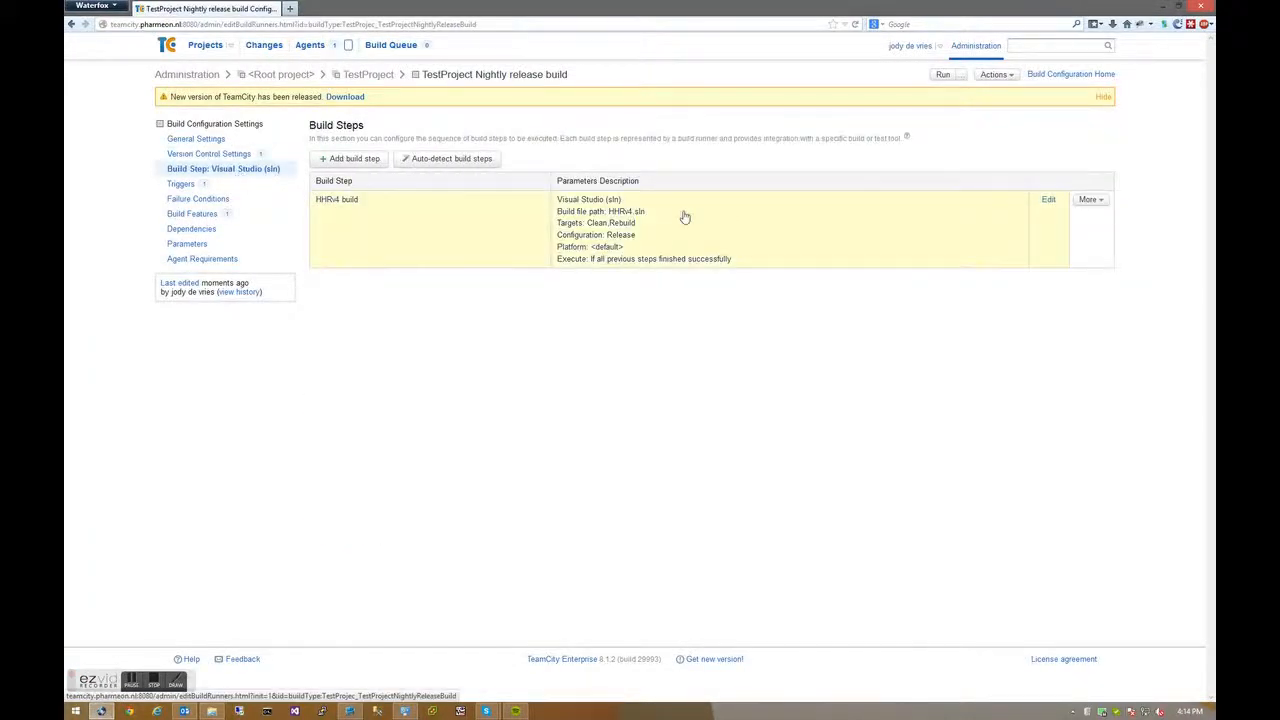
left_click(1048, 200)
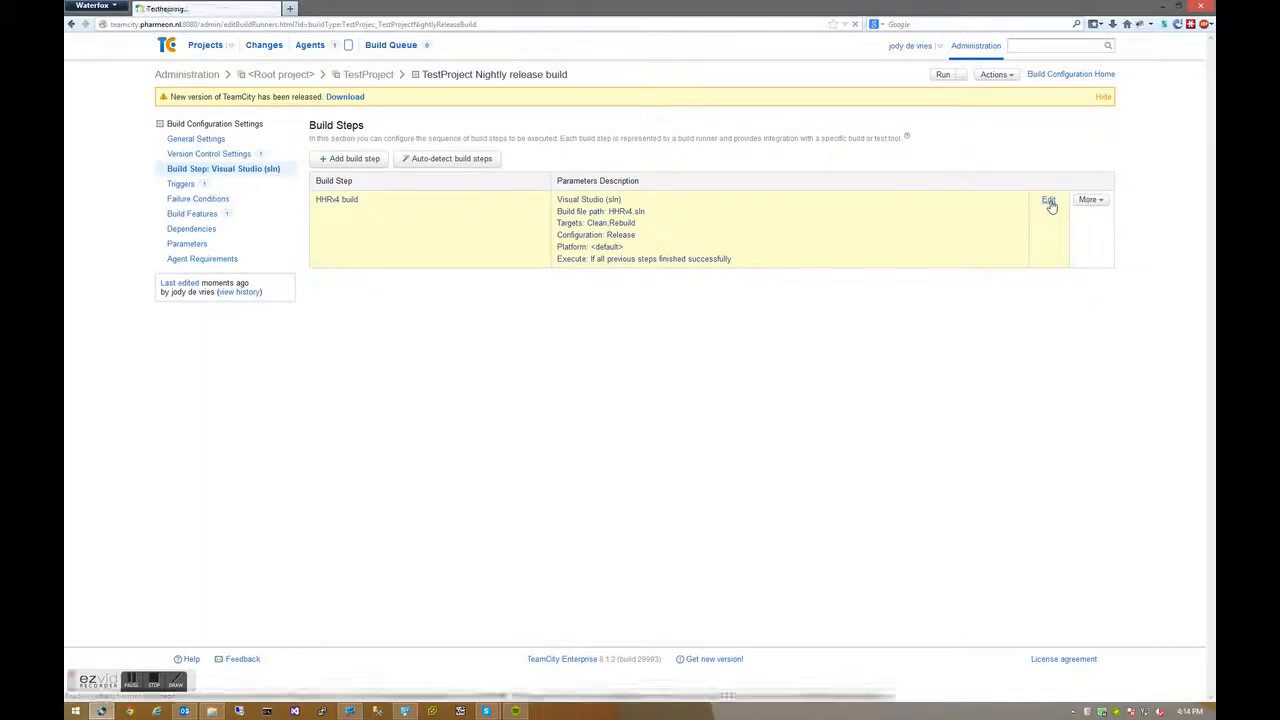
left_click_drag(550, 181, 505, 177)
type("TestProject")
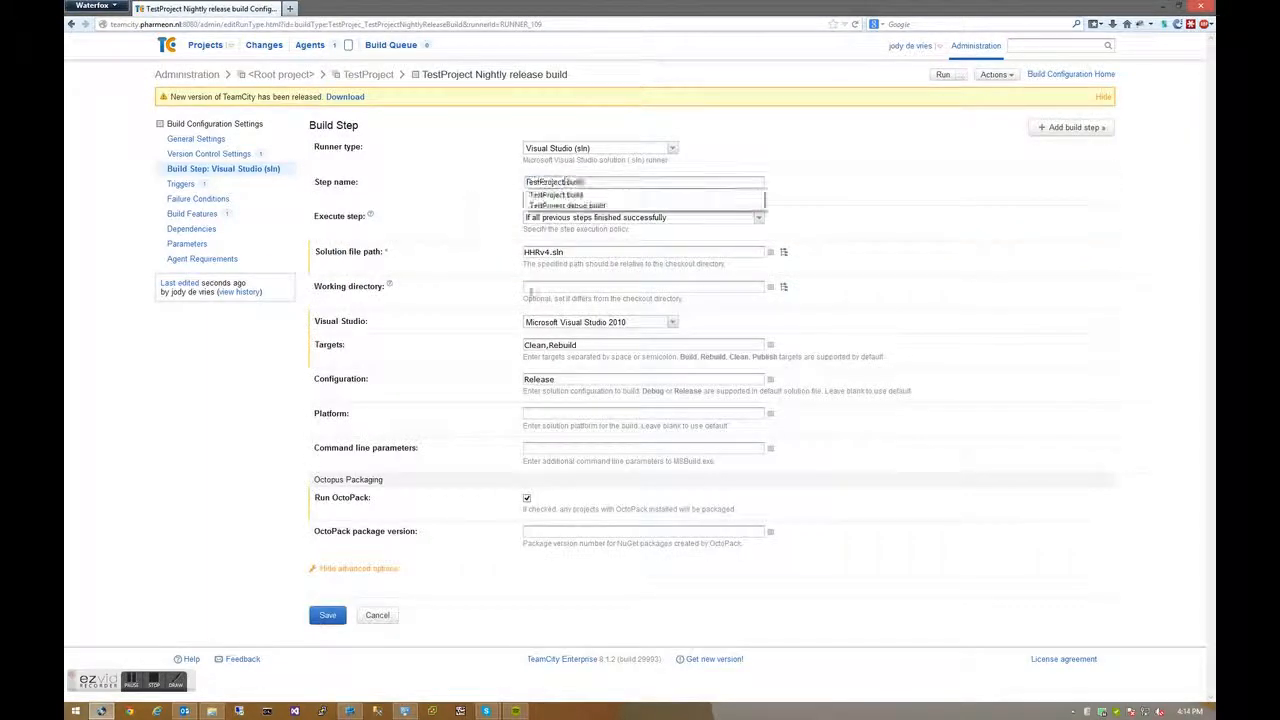
double_click(549, 252)
type("TestProject")
left_click_drag(595, 345, 450, 344)
left_click_drag(582, 379, 441, 382)
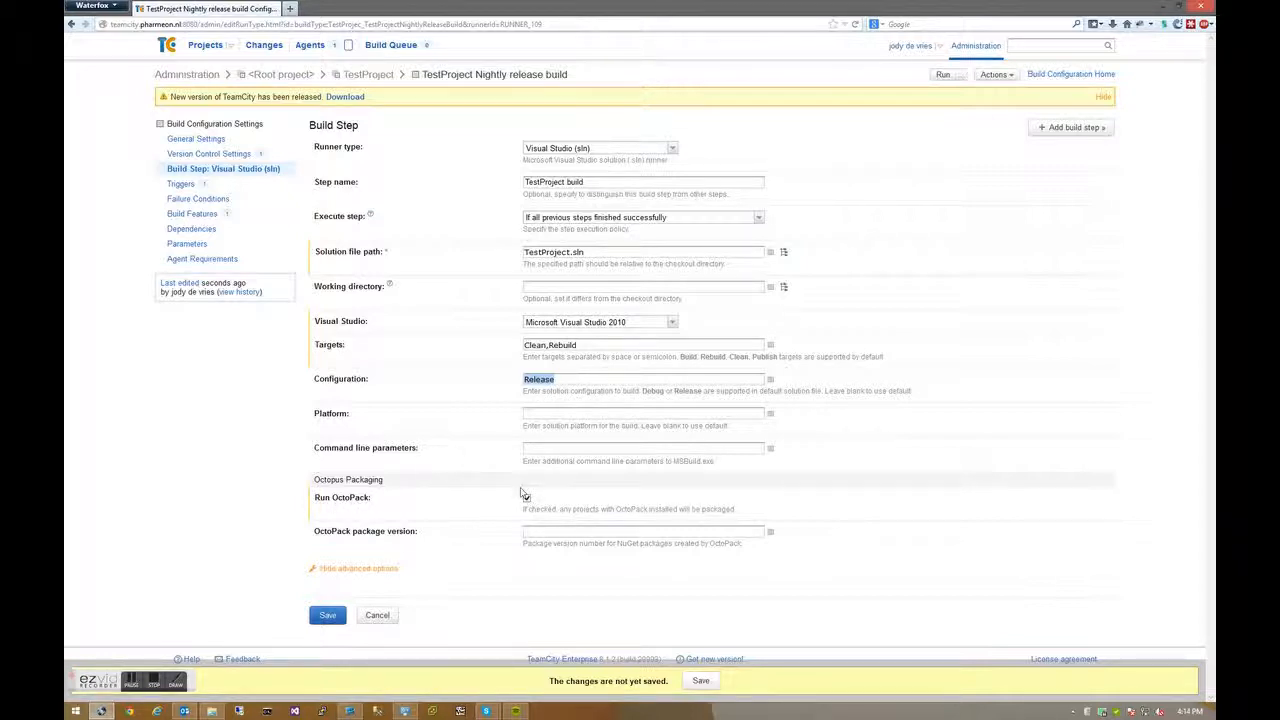
left_click(325, 616)
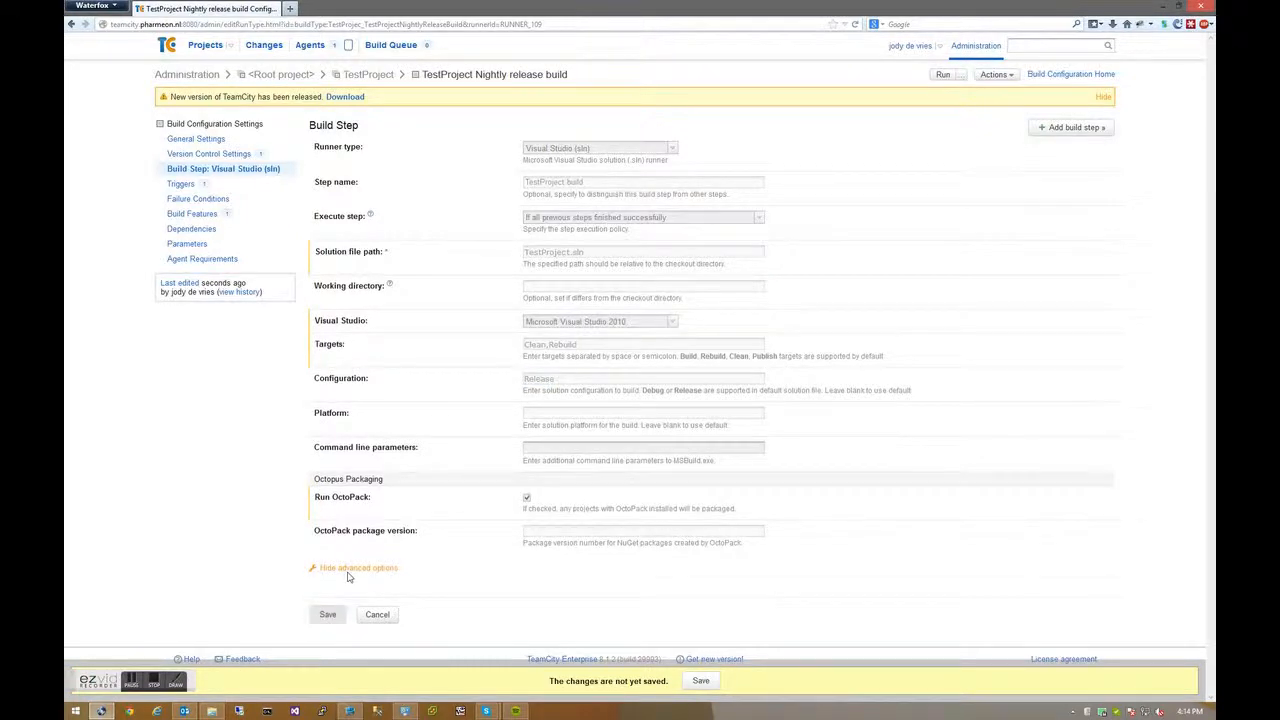
left_click(184, 186)
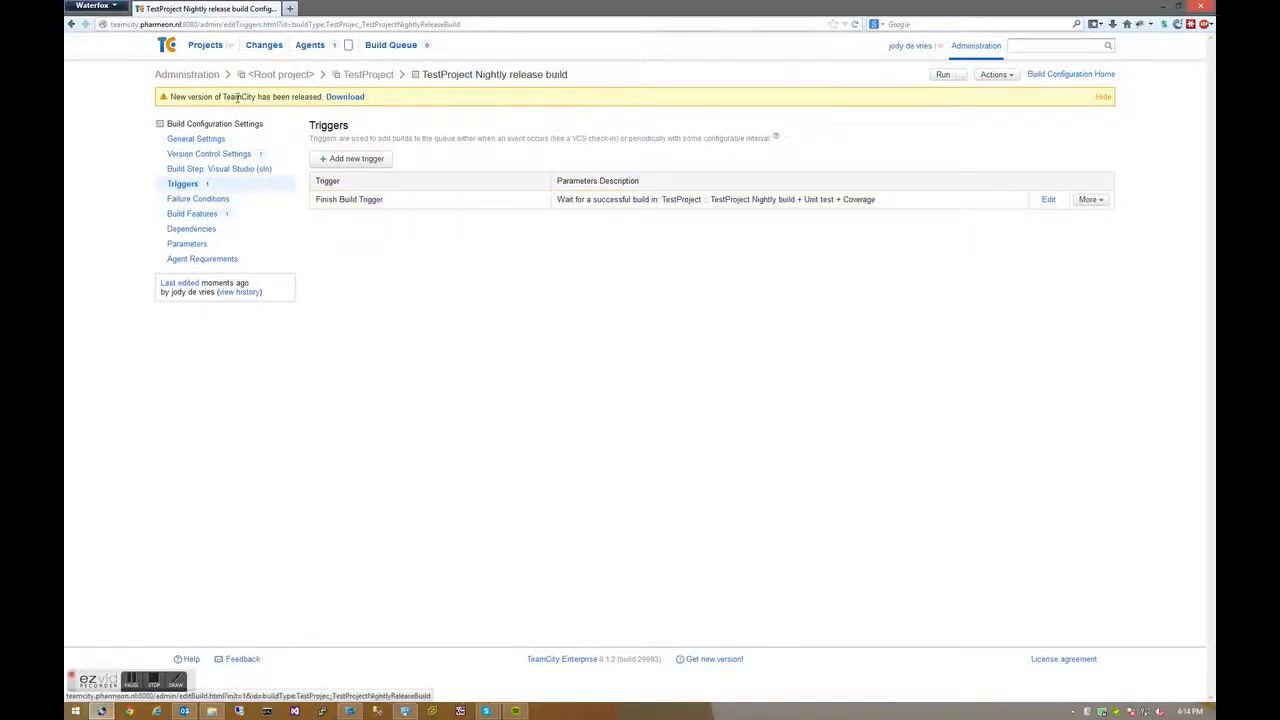
Rename the HHRv4 Deploy to test configuration to "TestProject Deploy to test" with a regenerated ID, save, and check its triggers and dependencies
left_click(372, 80)
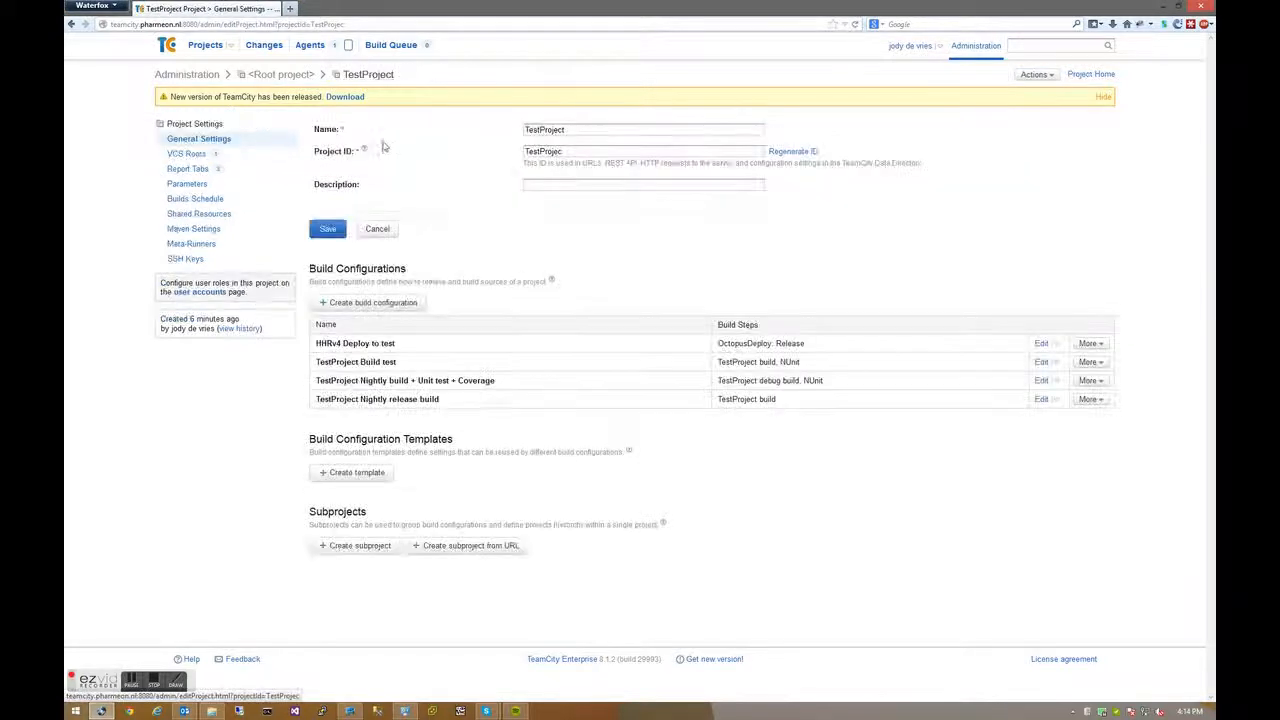
left_click(1041, 343)
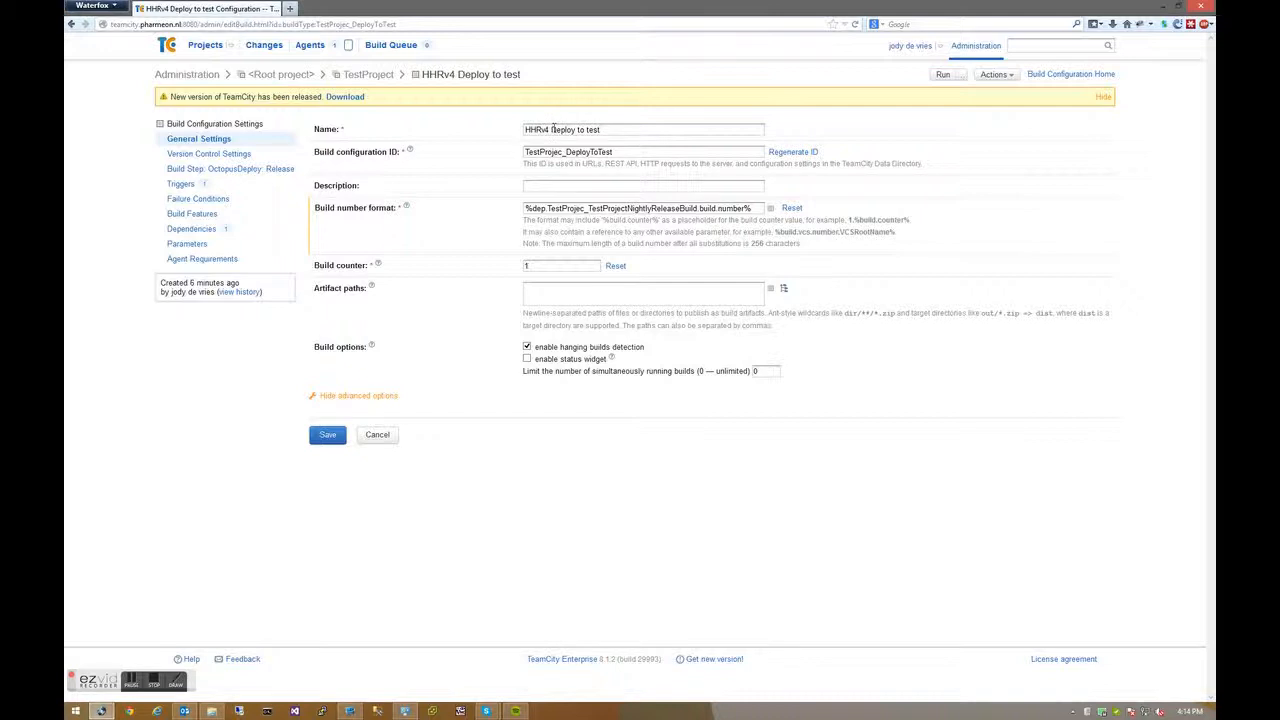
key("shift+Home")
type("TestProject")
left_click(795, 152)
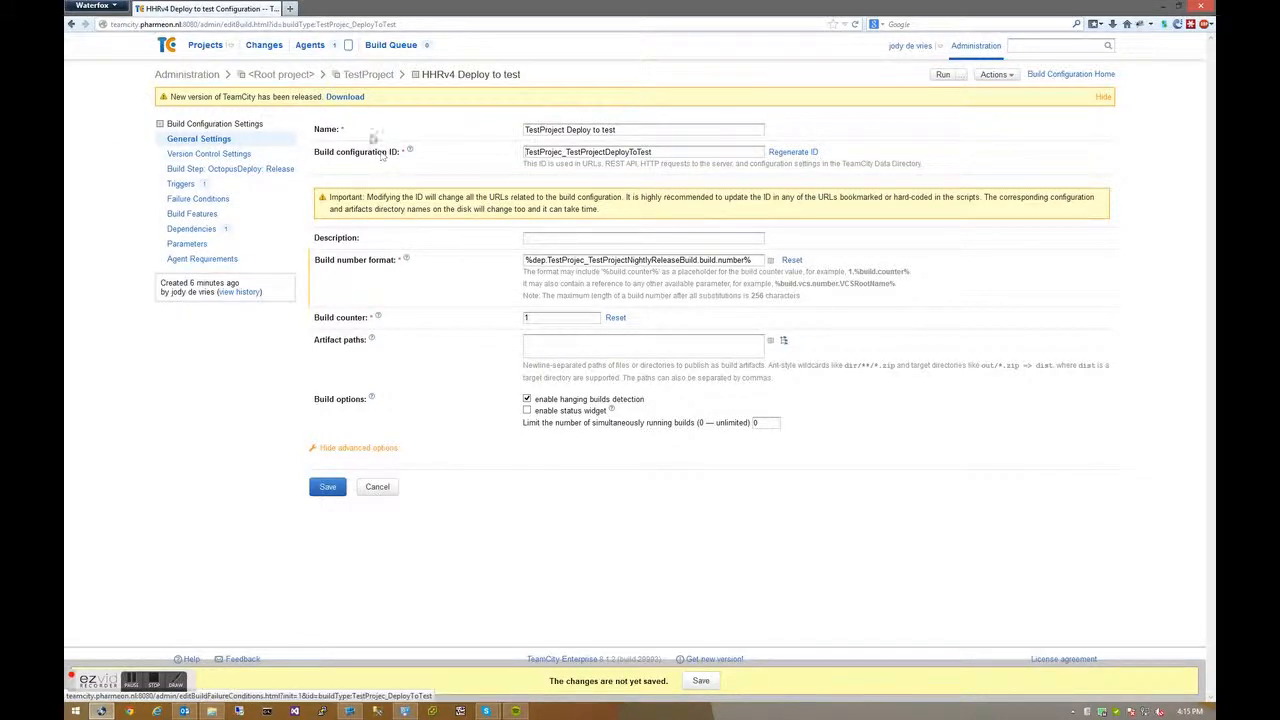
left_click(327, 486)
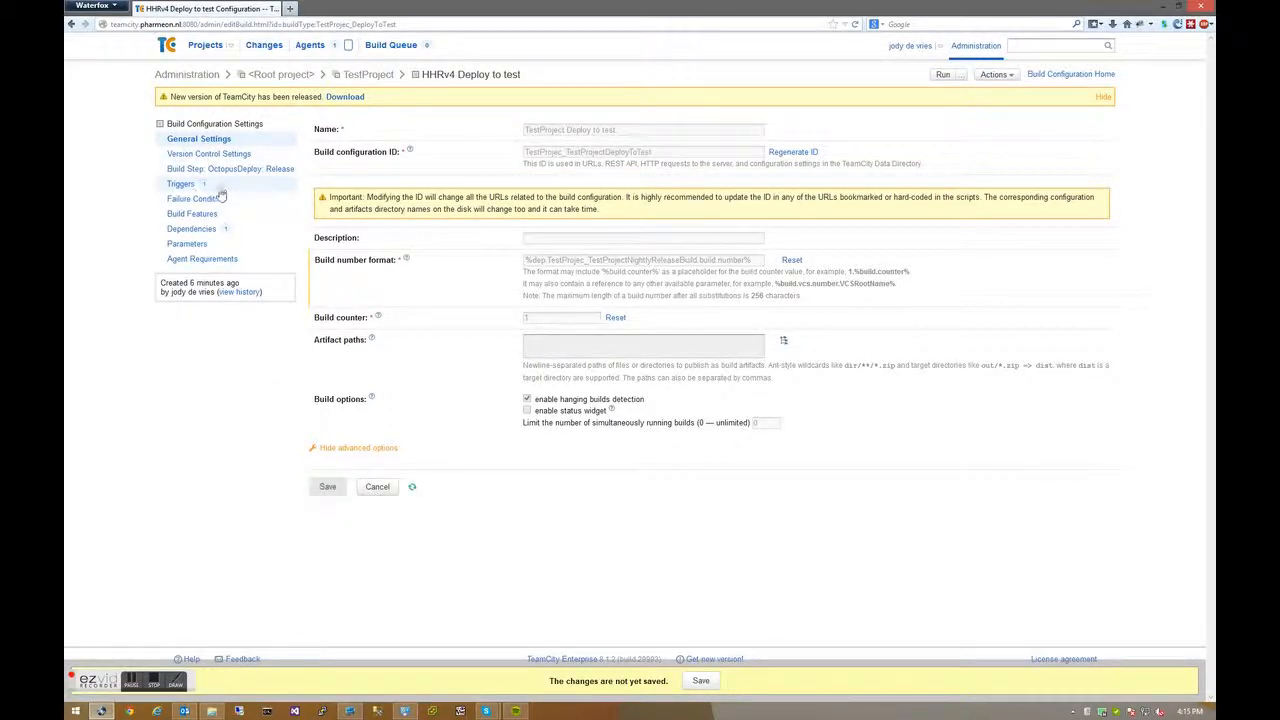
left_click(182, 185)
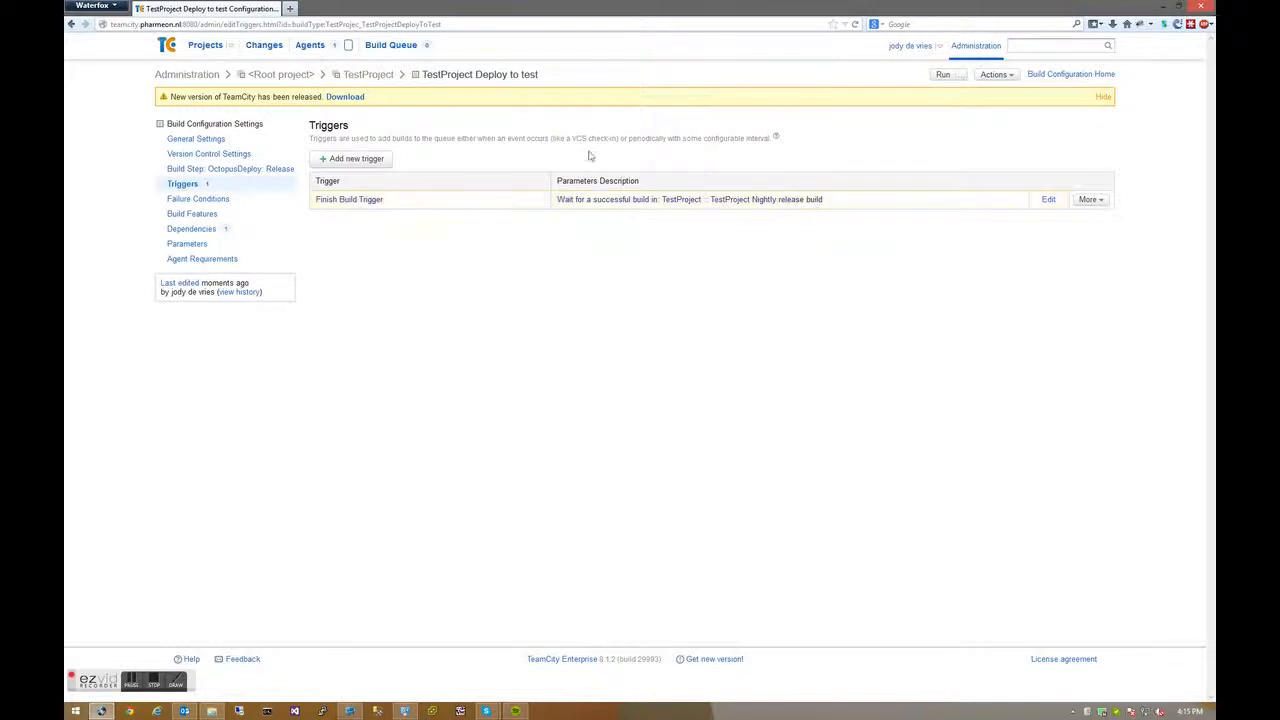
left_click(203, 232)
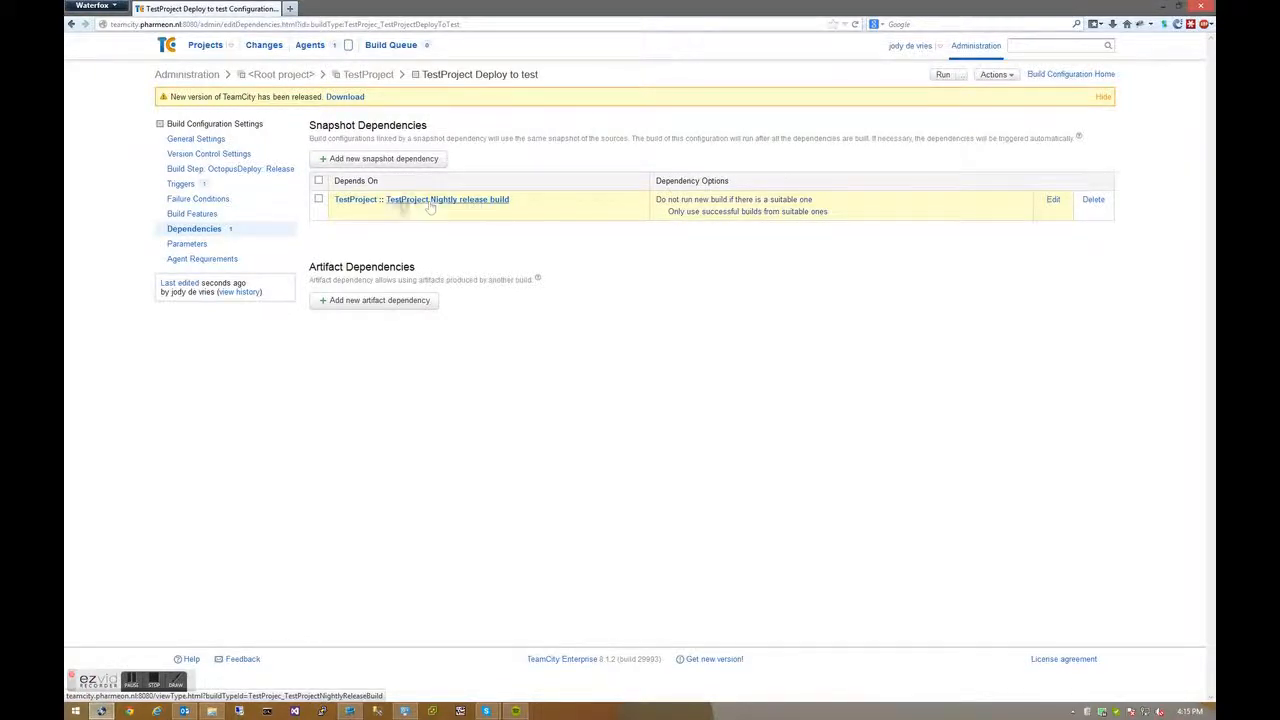
Set the Octopus project in the deploy configuration's OctopusDeploy release step to TestProject, save the step, and open the TestProject home overview
left_click(231, 172)
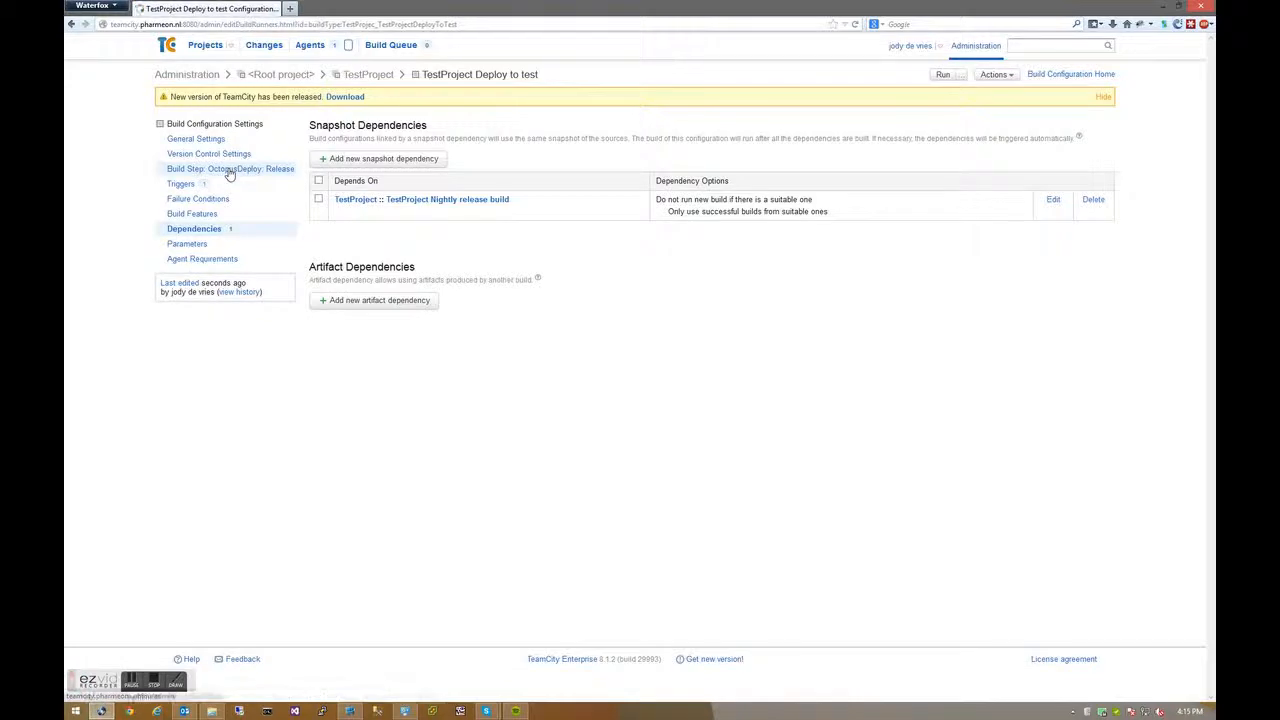
left_click(1047, 200)
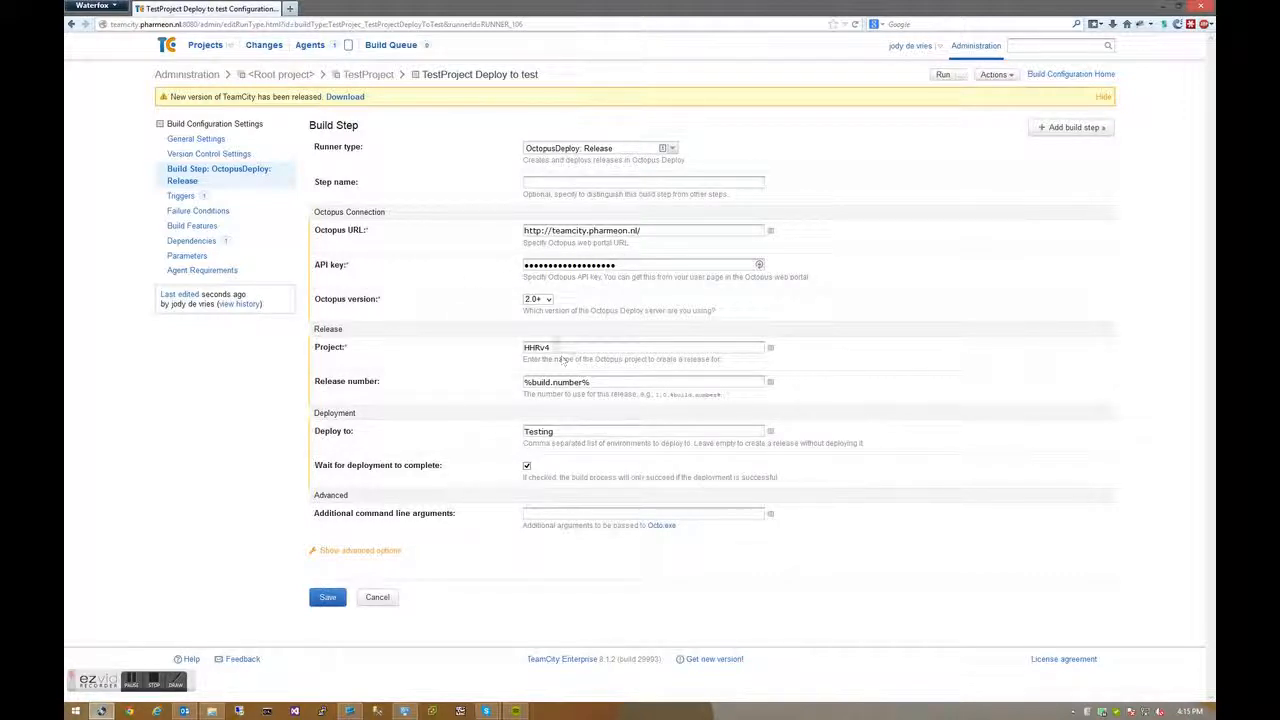
left_click_drag(552, 347, 424, 343)
type("TestProject")
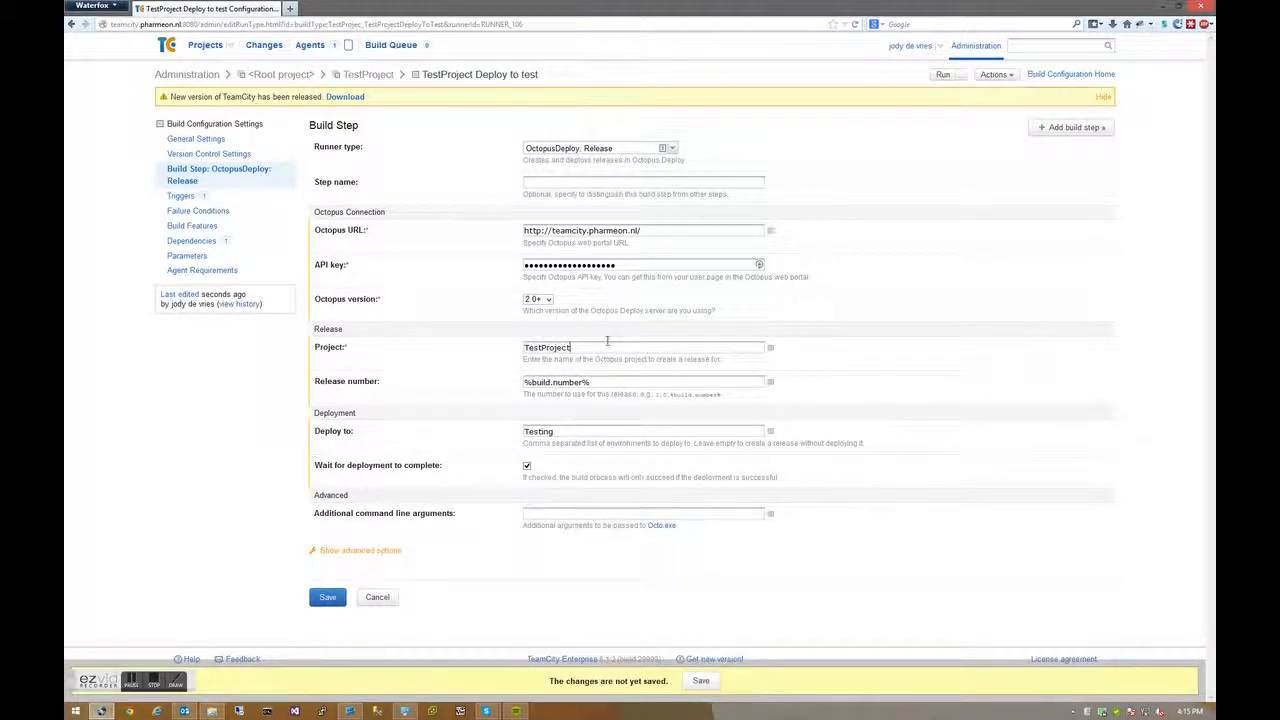
left_click_drag(597, 345, 438, 344)
left_click_drag(600, 430, 445, 430)
left_click(526, 467)
left_click(328, 597)
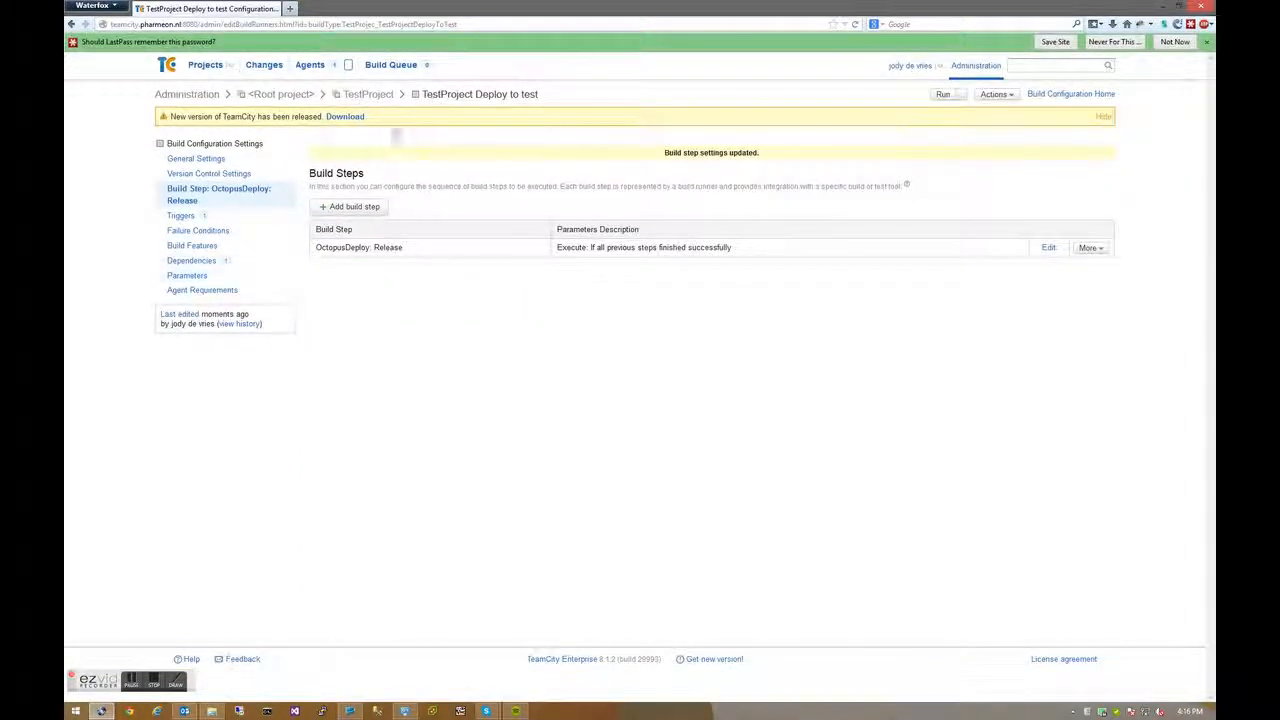
left_click(374, 96)
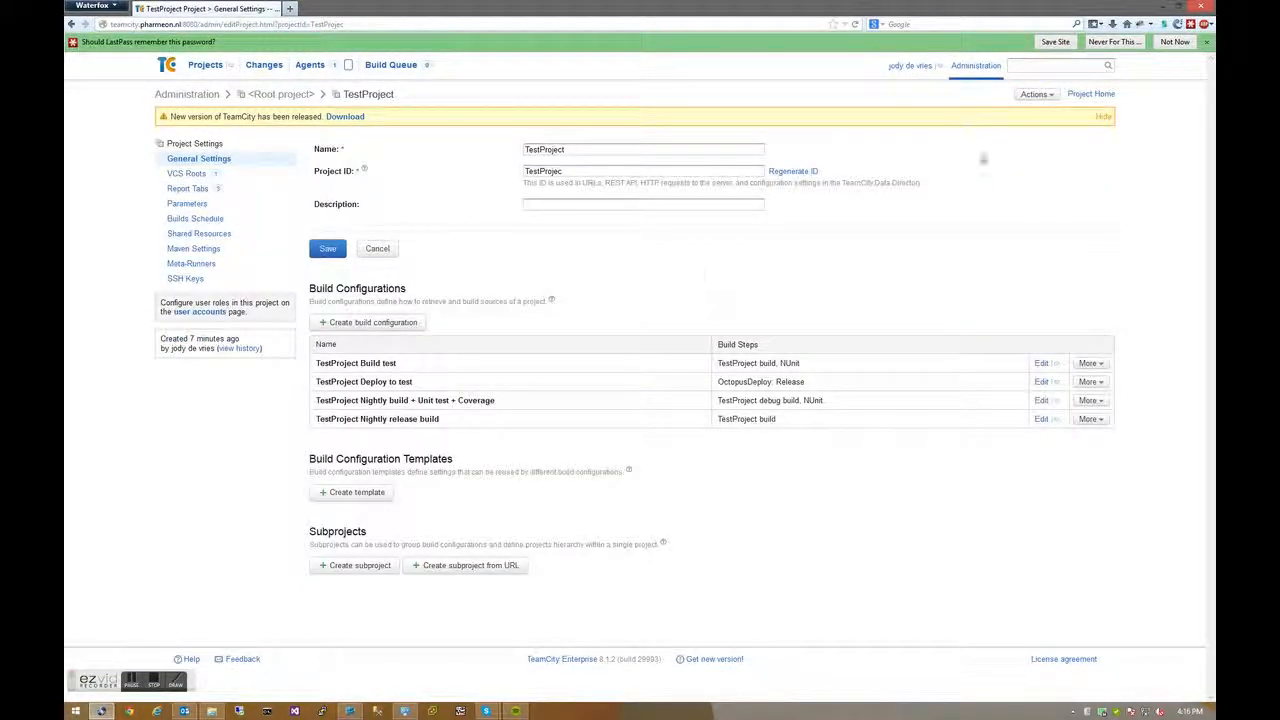
left_click(1092, 94)
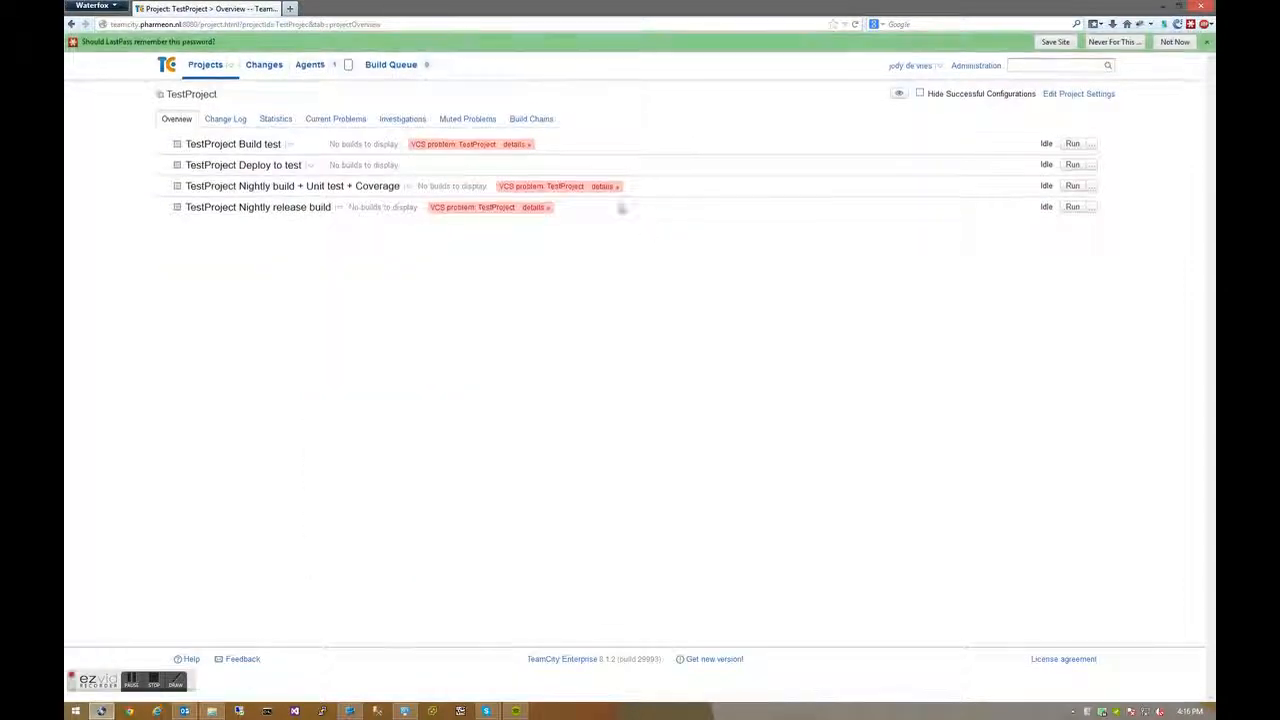